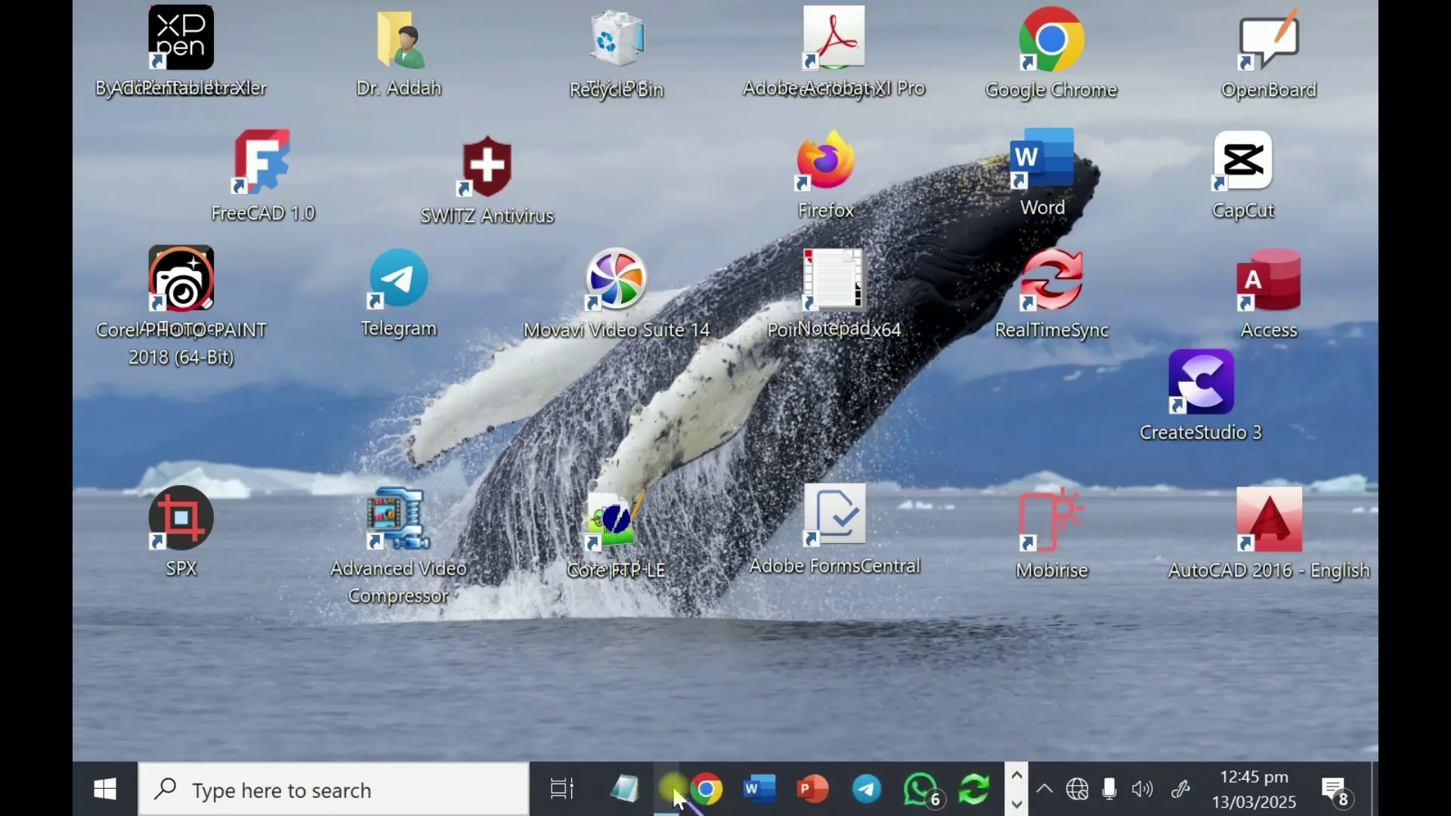
# Step: Open File Explorer and scroll the navigation pane through Quick access and This PC
pyautogui.click(672, 791)
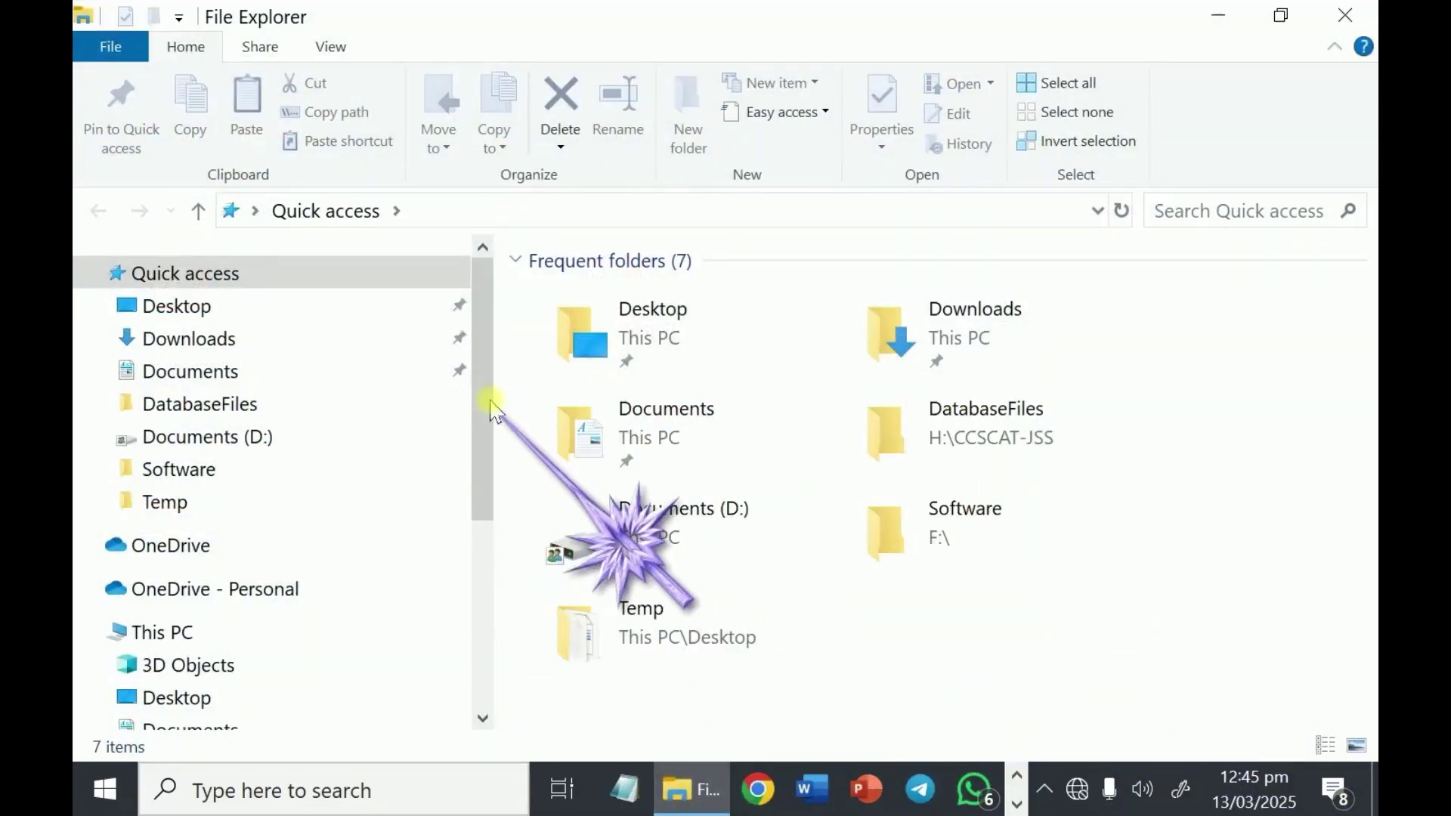
pyautogui.moveTo(492, 389); pyautogui.dragTo(481, 448)
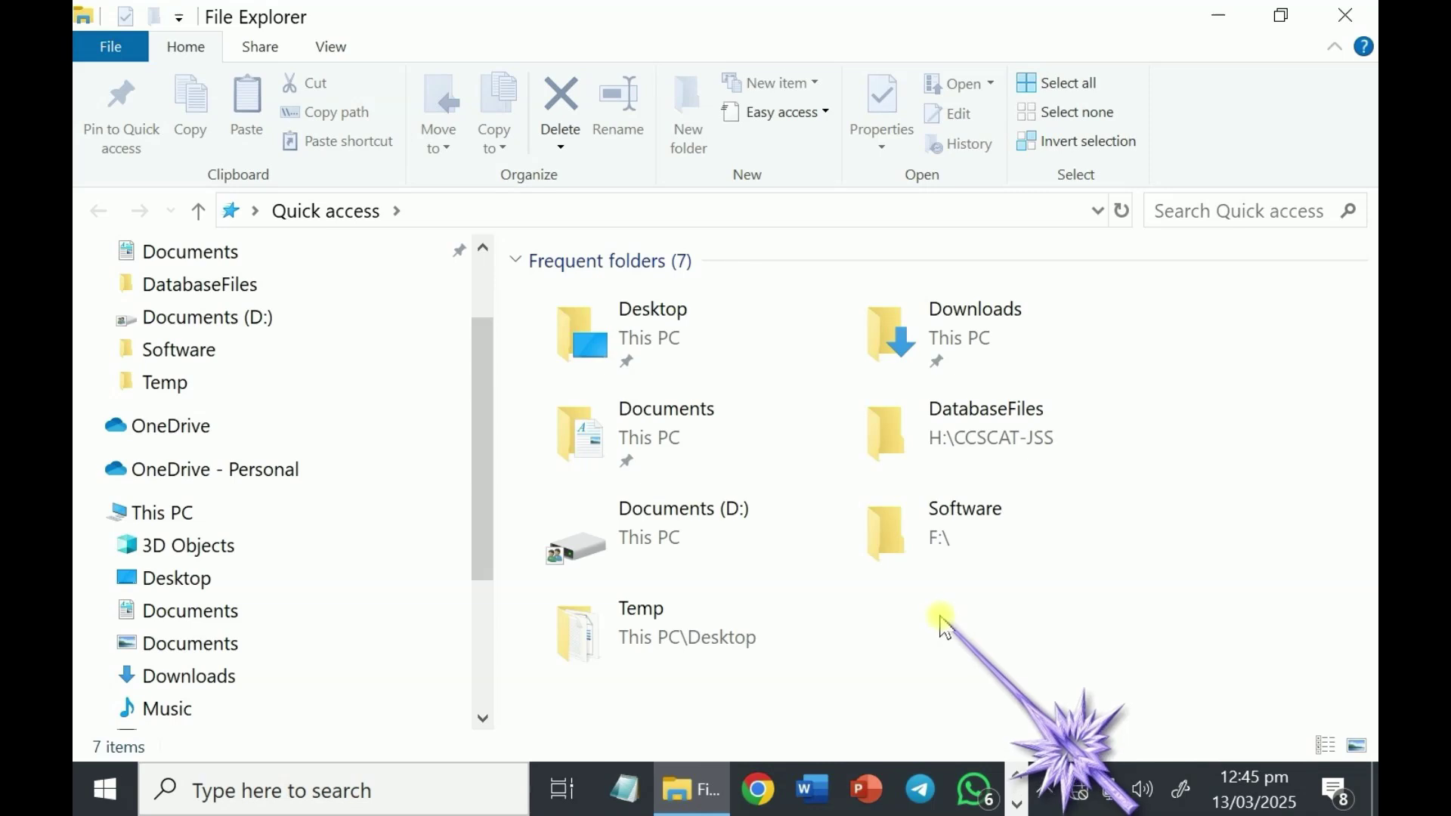
pyautogui.scroll(2, 486, 480)
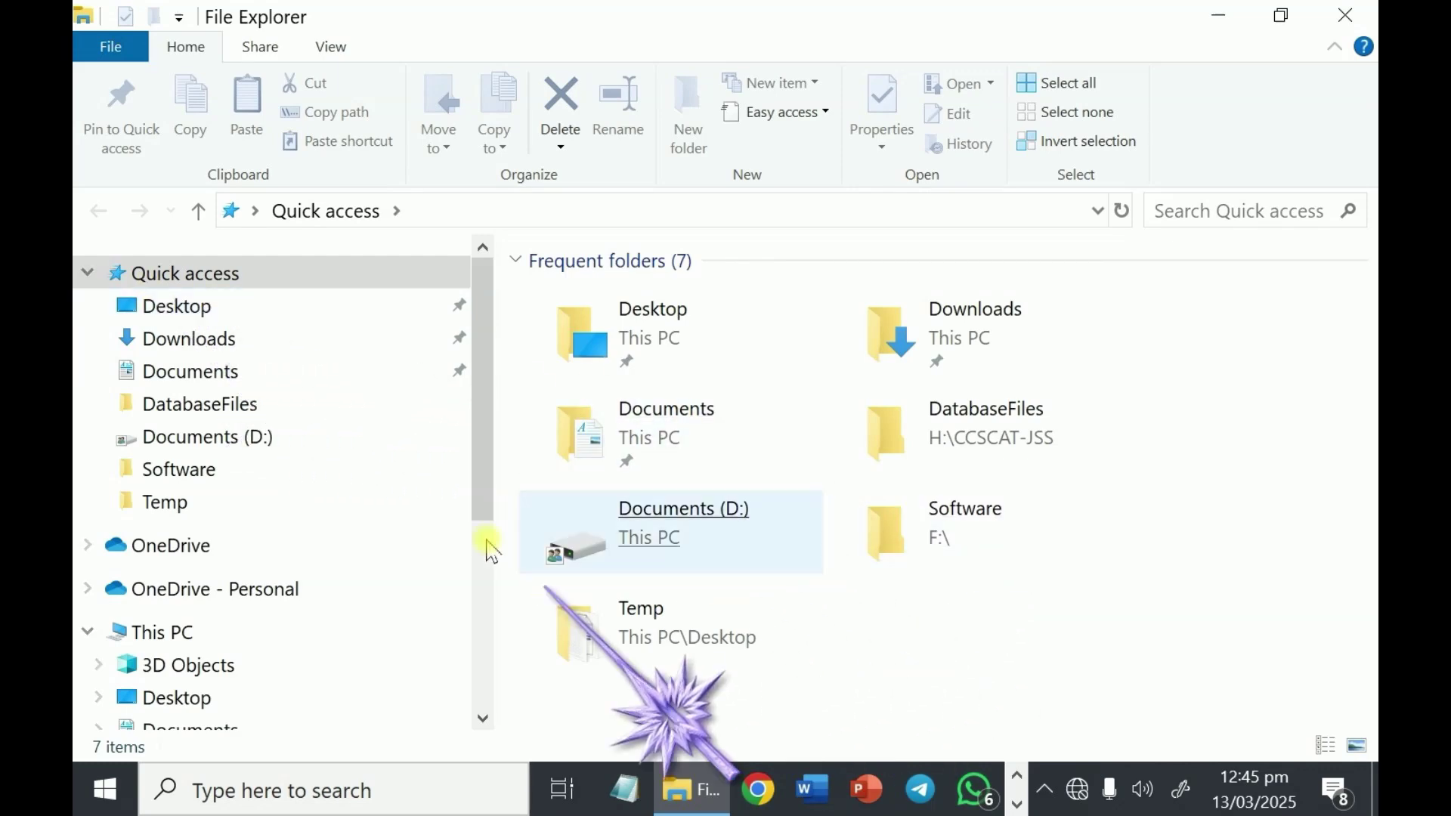
pyautogui.moveTo(482, 381); pyautogui.dragTo(479, 577)
# Step: Go to YouTube (G:) > University > Lectures > 2024-2025 Session > First Semester and select MEE 535
pyautogui.click(192, 592)
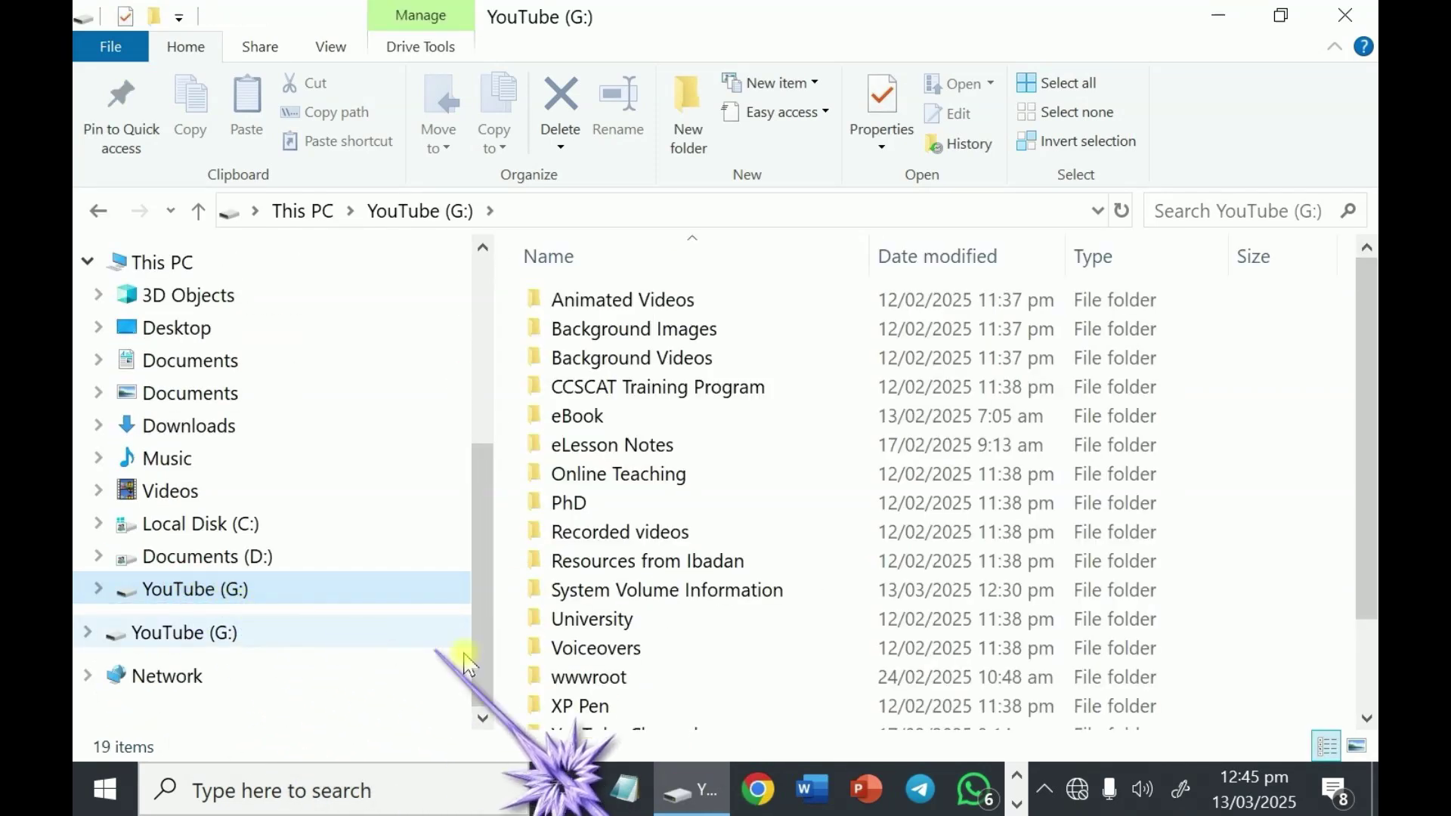
pyautogui.click(619, 621)
pyautogui.doubleClick(619, 622)
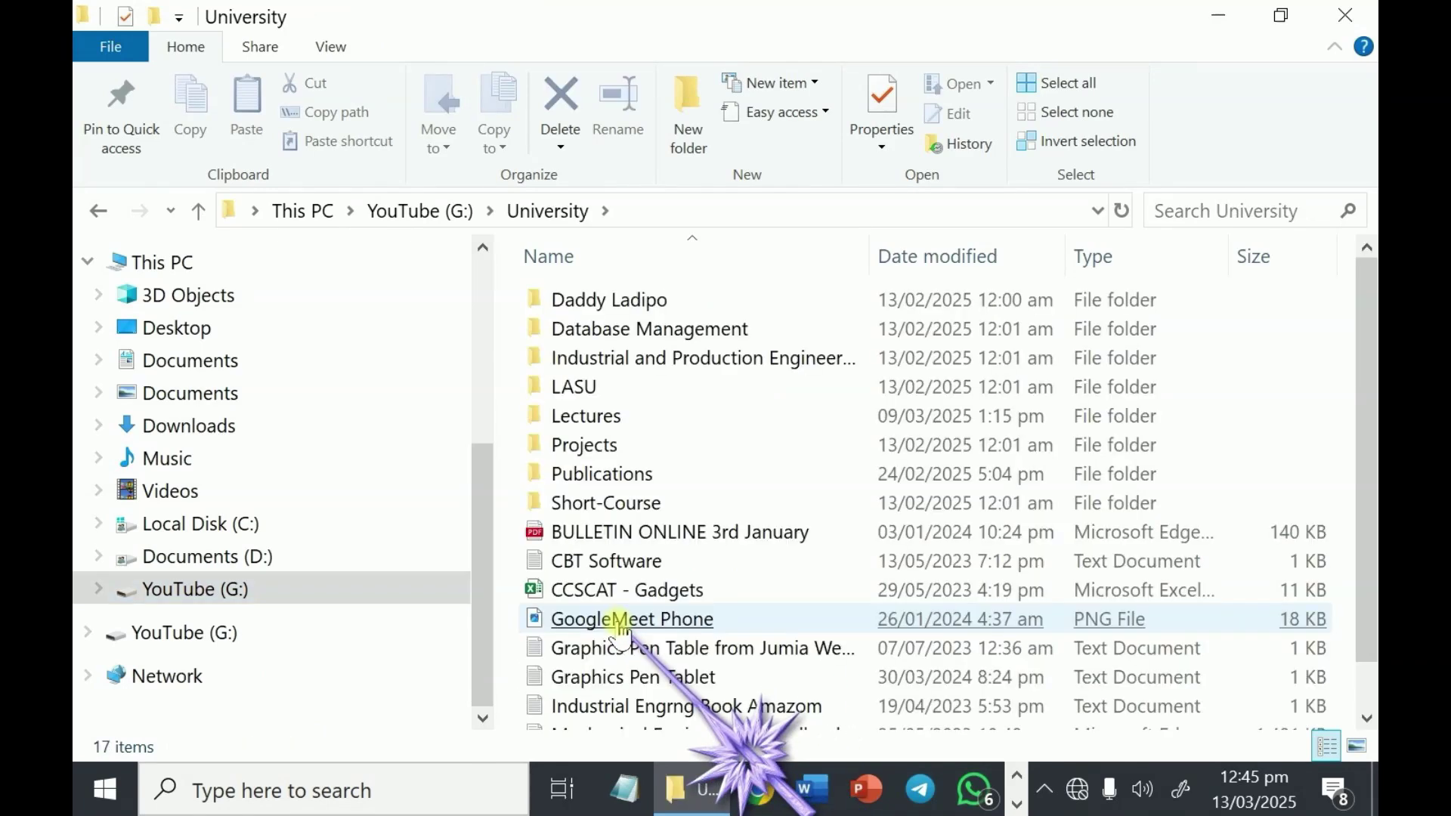
pyautogui.doubleClick(597, 417)
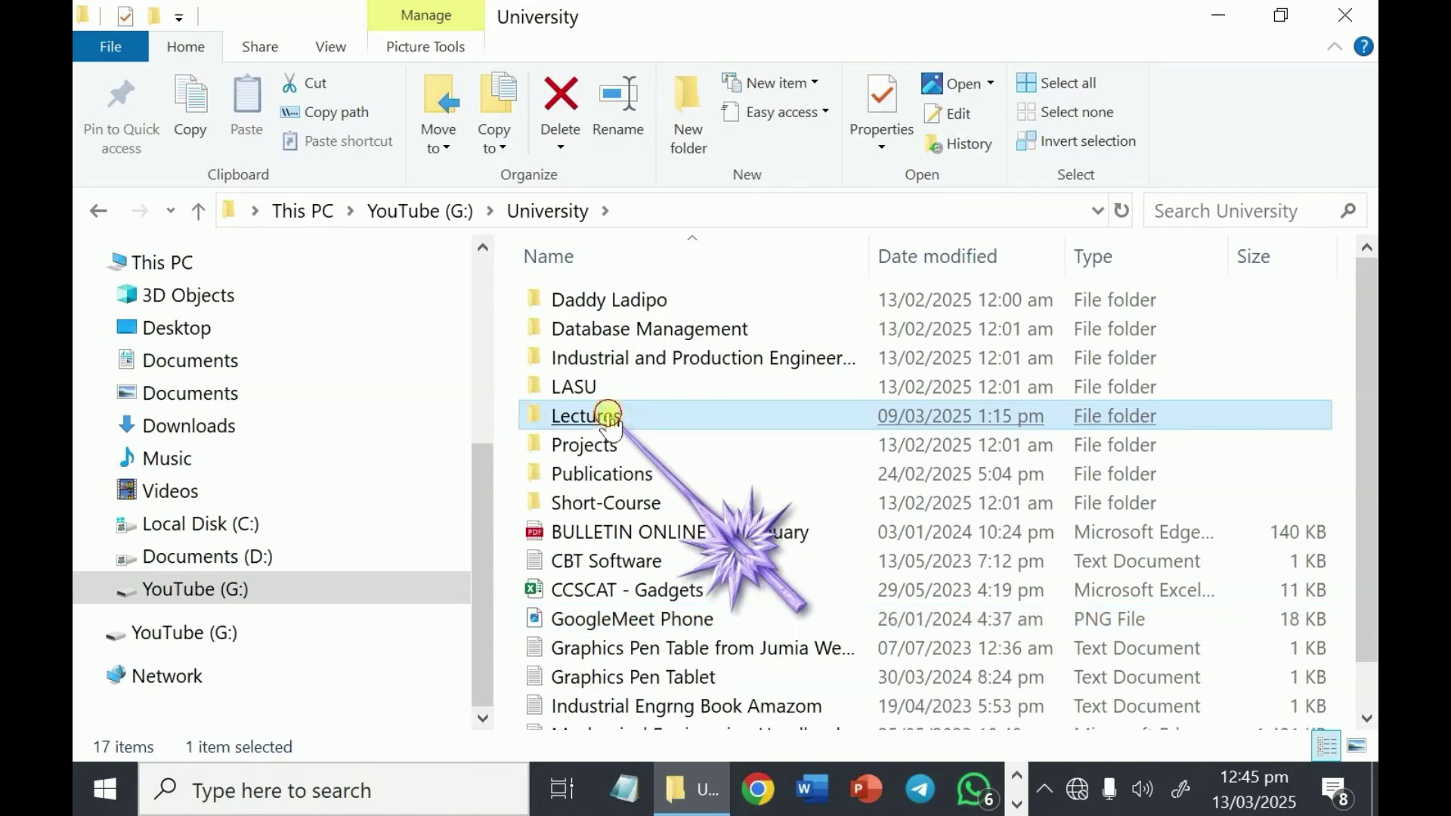
pyautogui.doubleClick(601, 359)
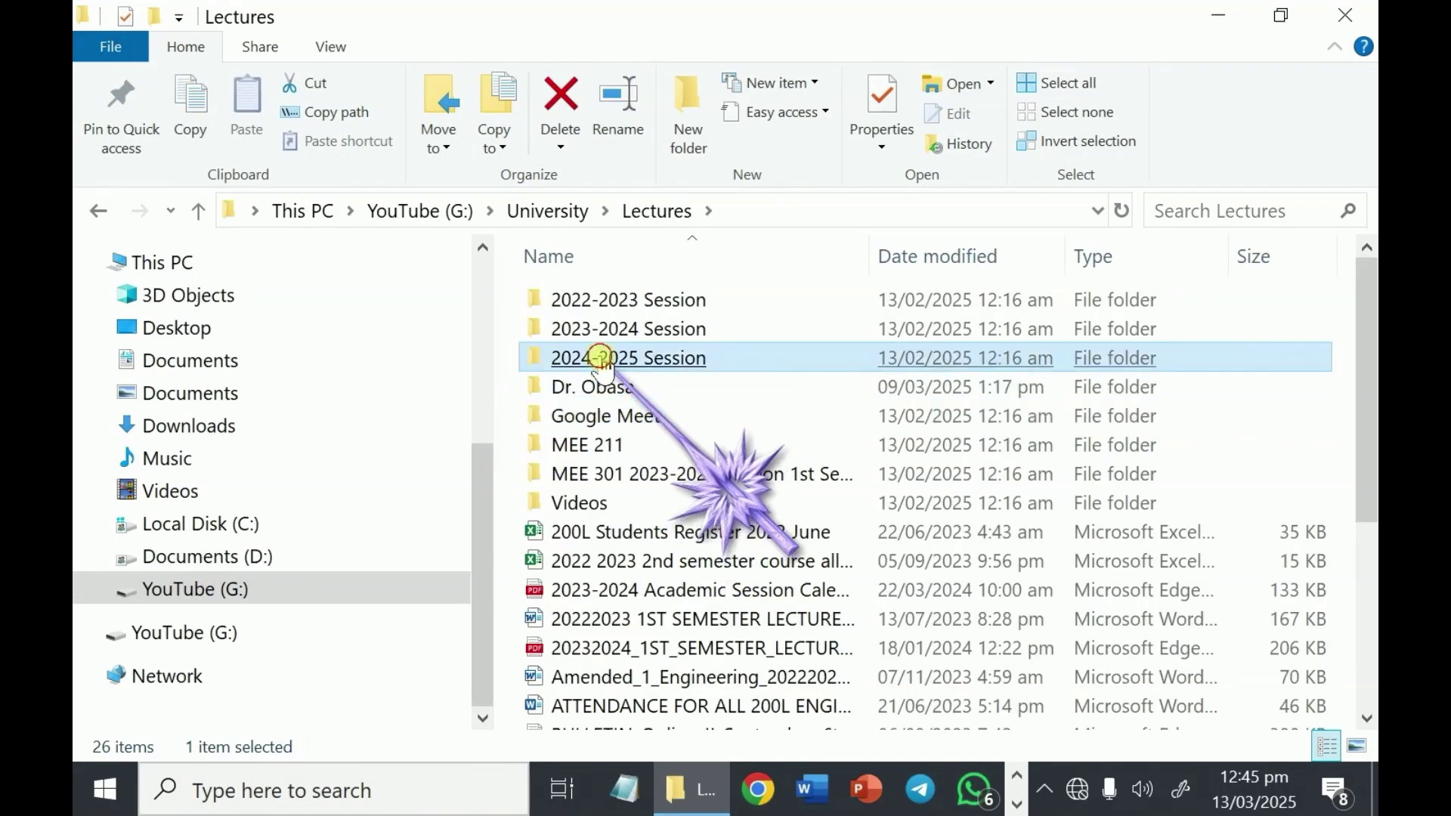
pyautogui.doubleClick(628, 306)
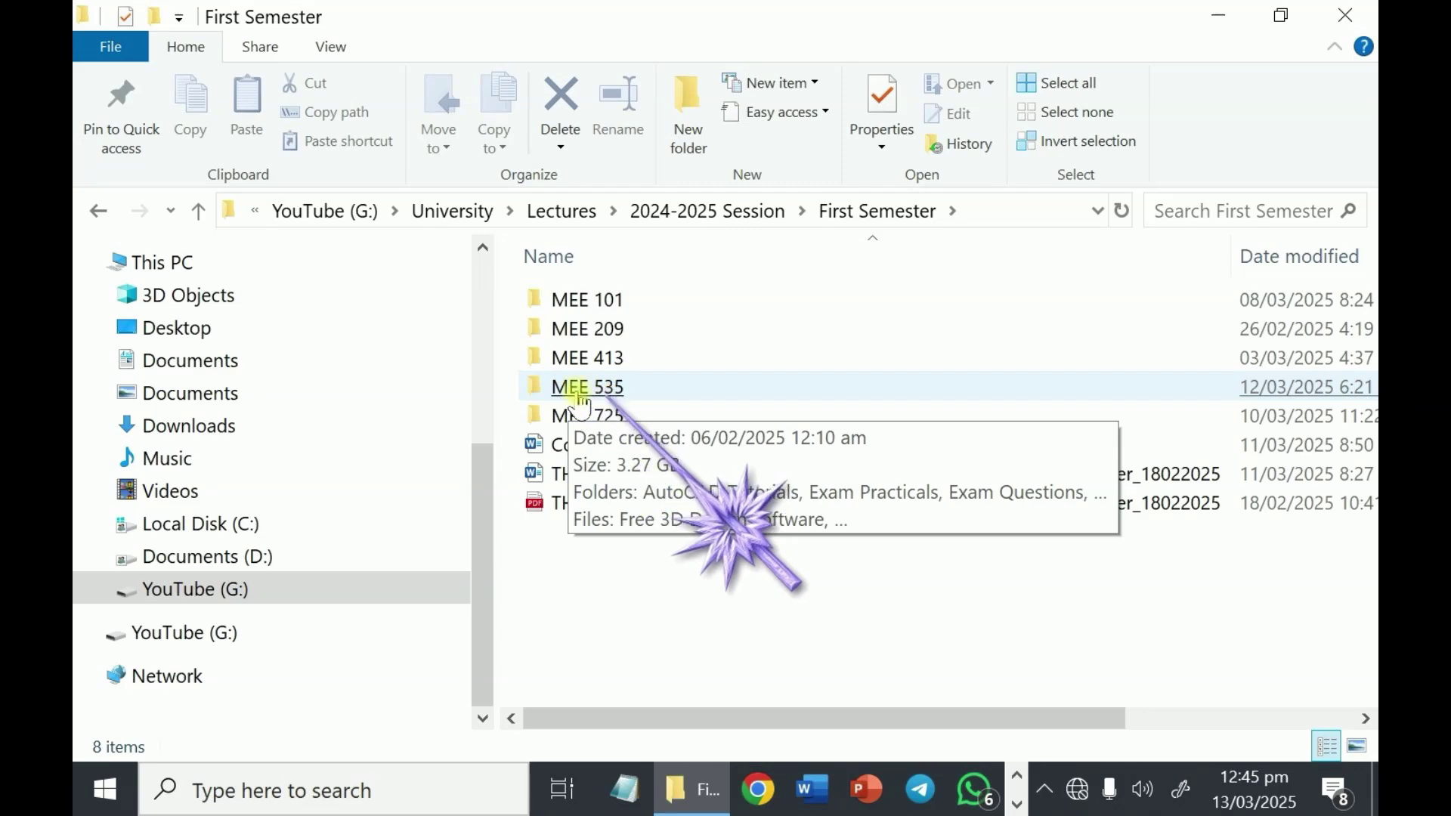
pyautogui.click(604, 394)
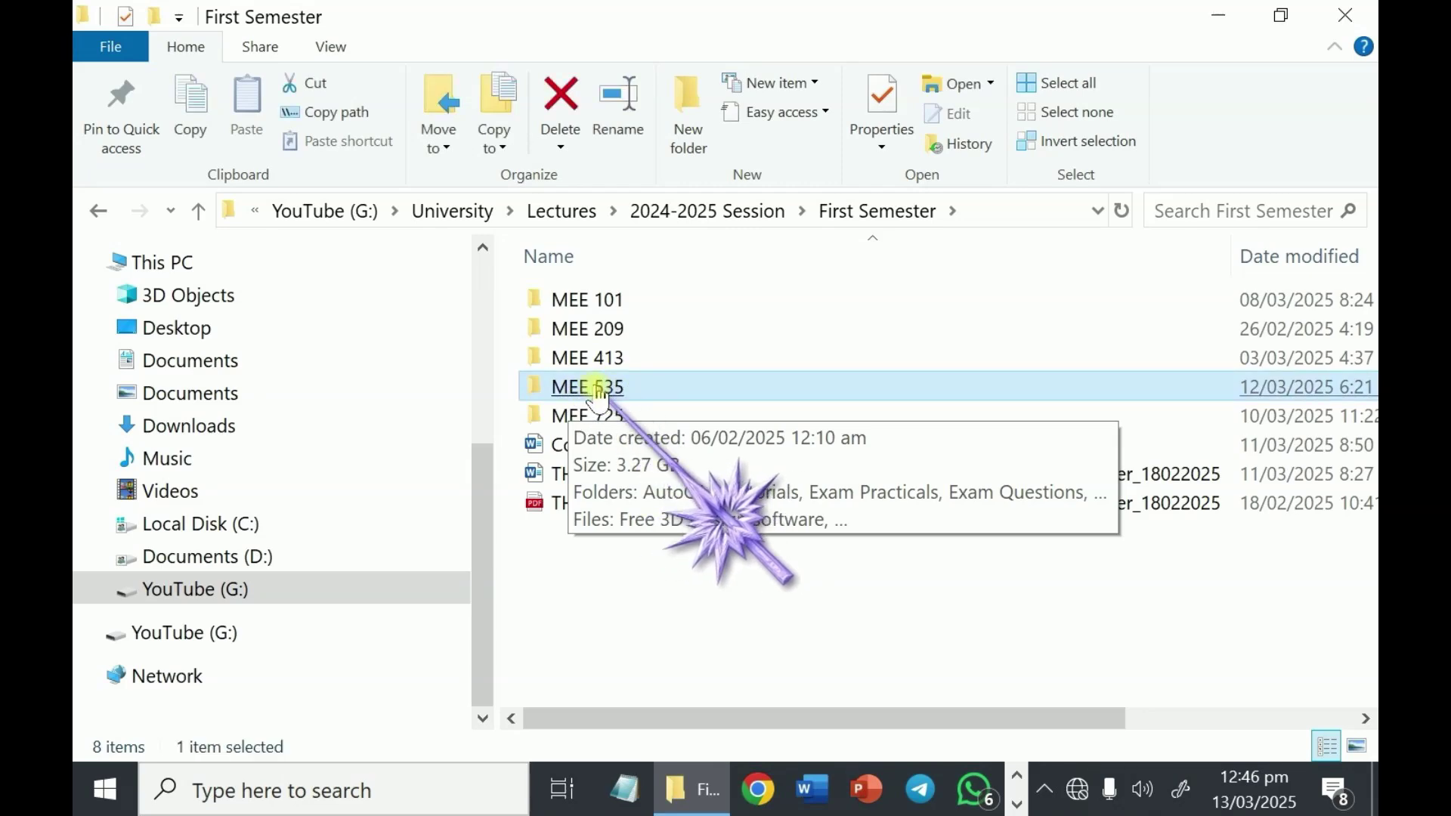
# Step: Pin the MEE 535 folder to Quick access
pyautogui.rightClick(600, 394)
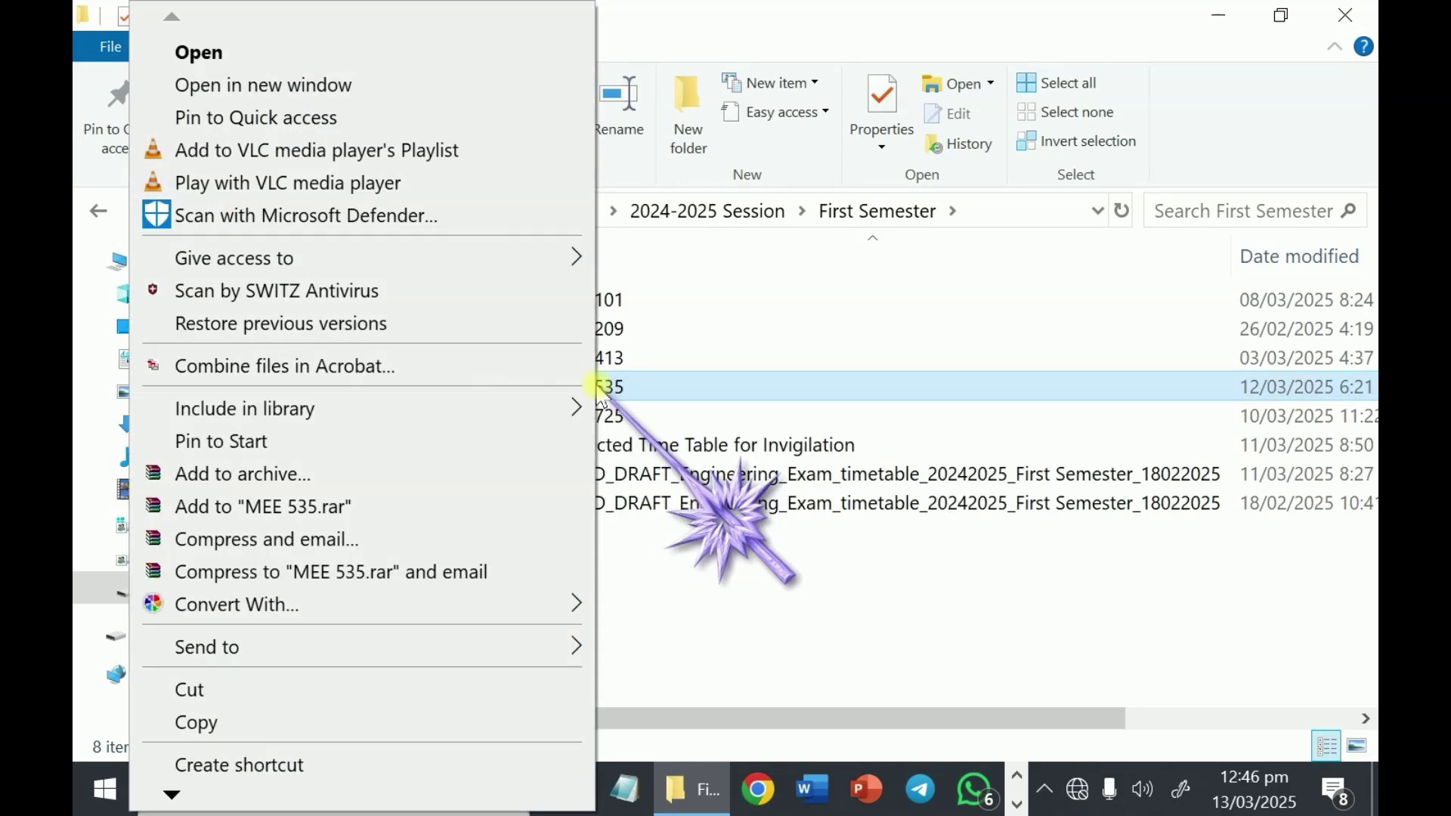
pyautogui.click(248, 119)
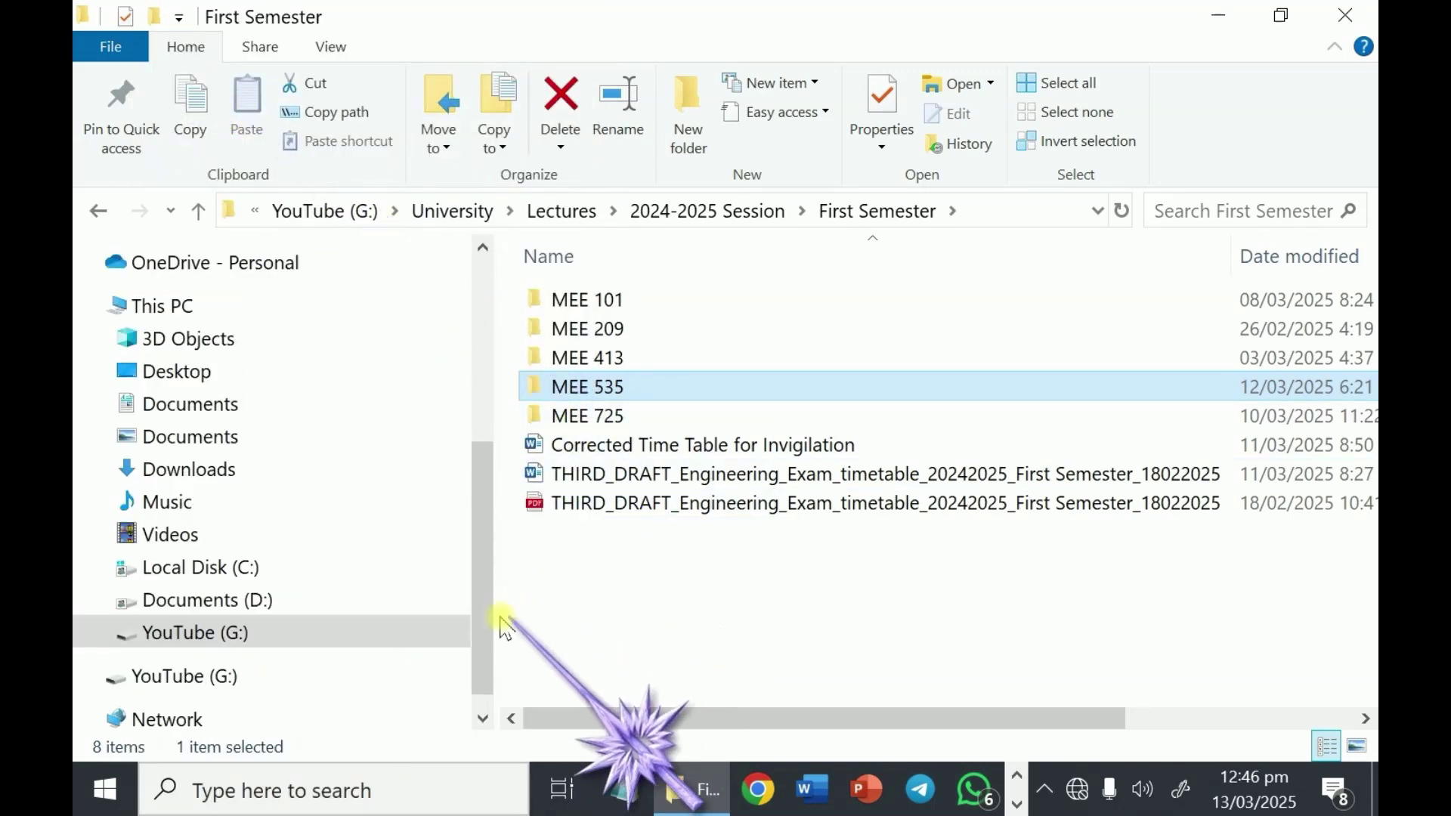
pyautogui.moveTo(488, 623); pyautogui.dragTo(493, 378)
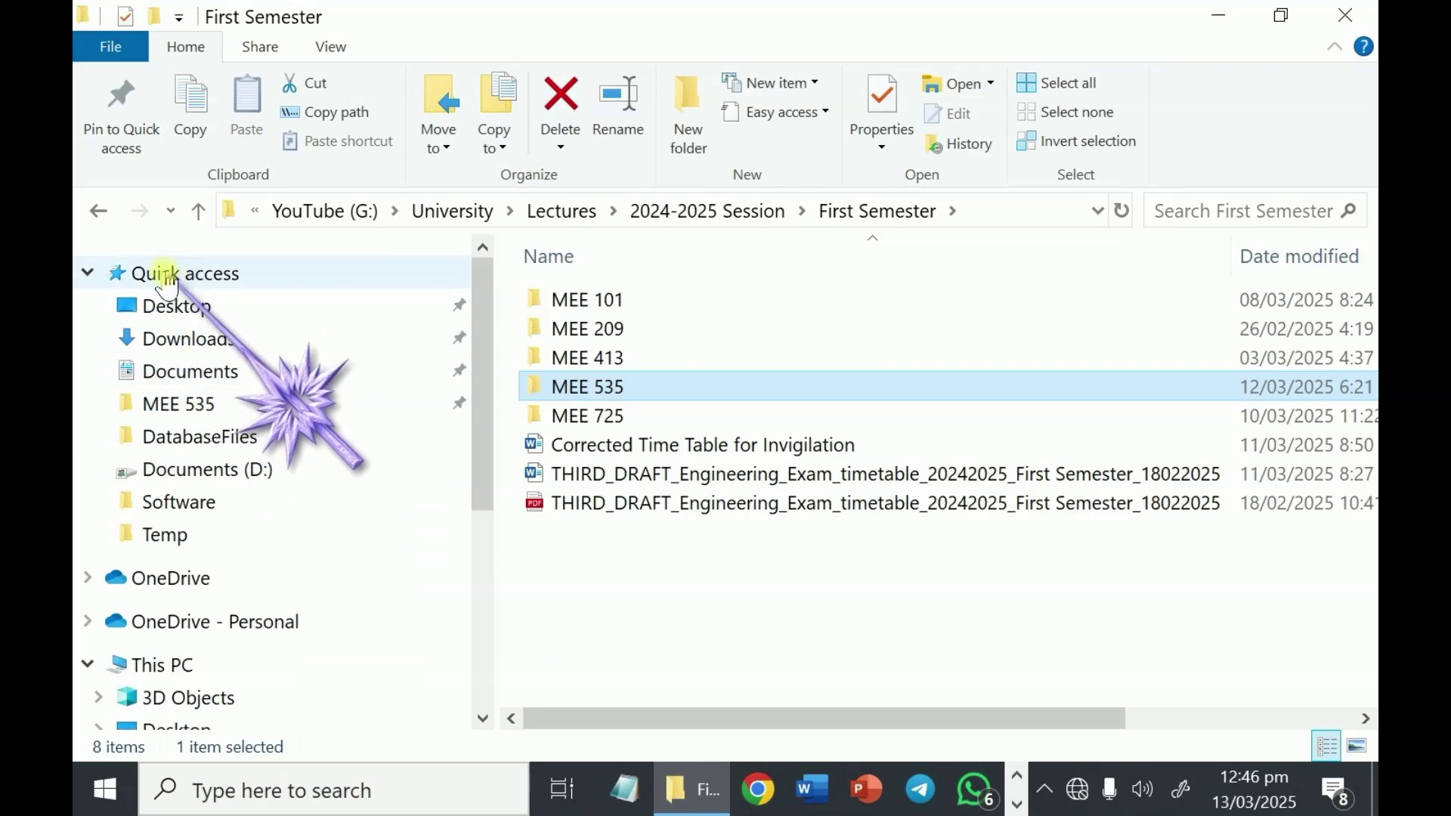
# Step: Reopen File Explorer, open MEE 535 from Quick access and select its Course Content document
pyautogui.click(1365, 18)
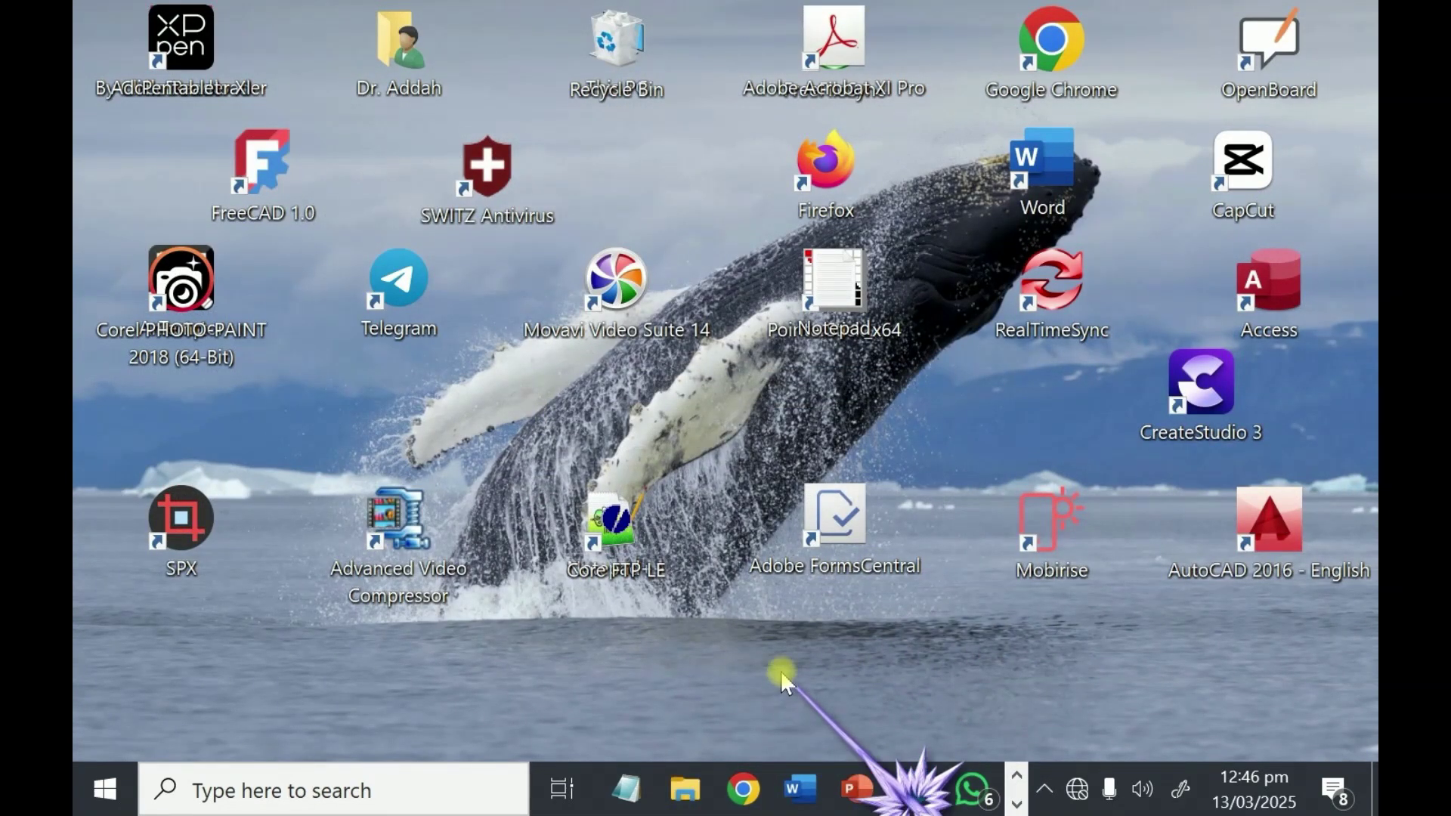
pyautogui.press('super+e')
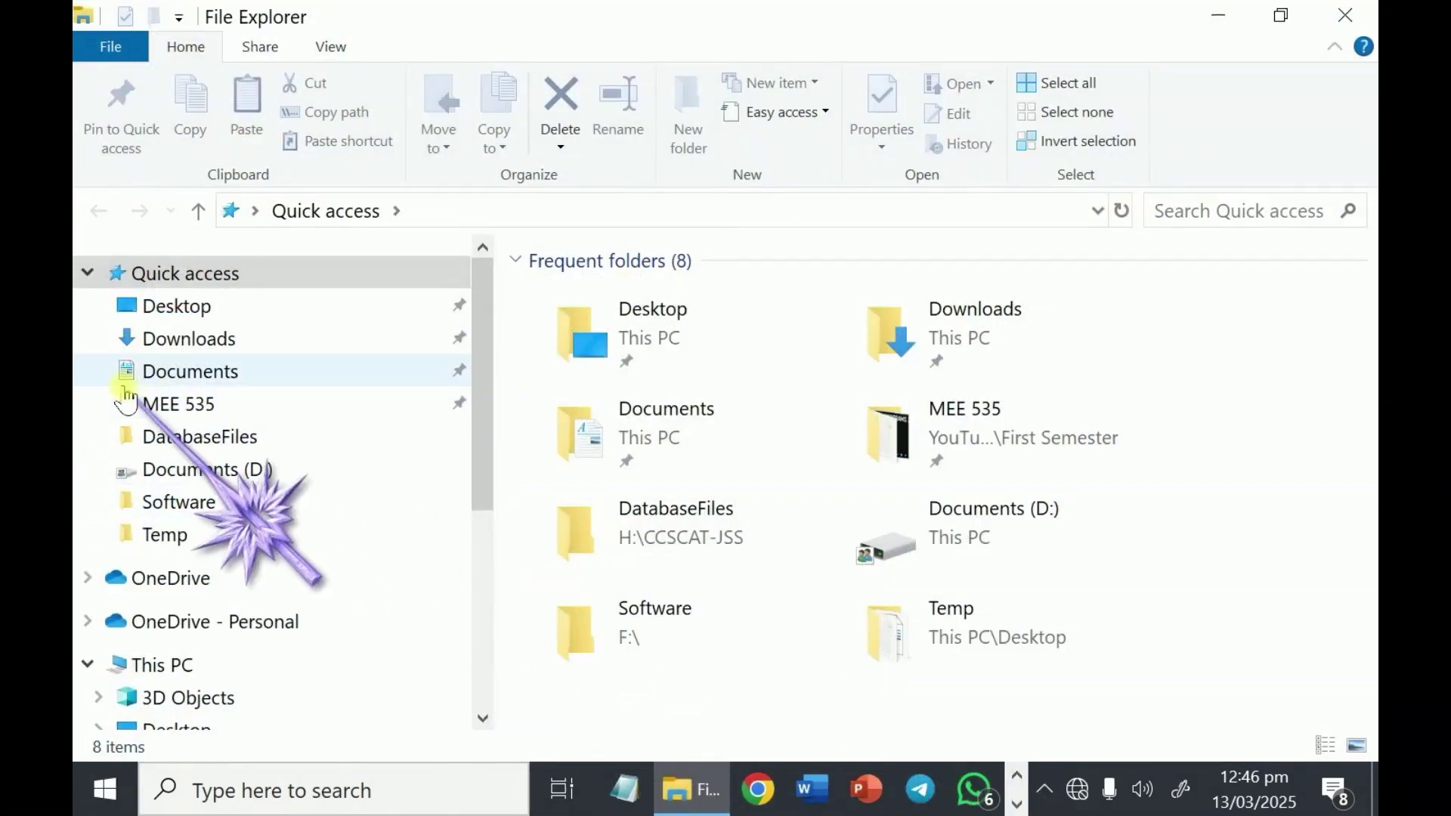
pyautogui.click(174, 406)
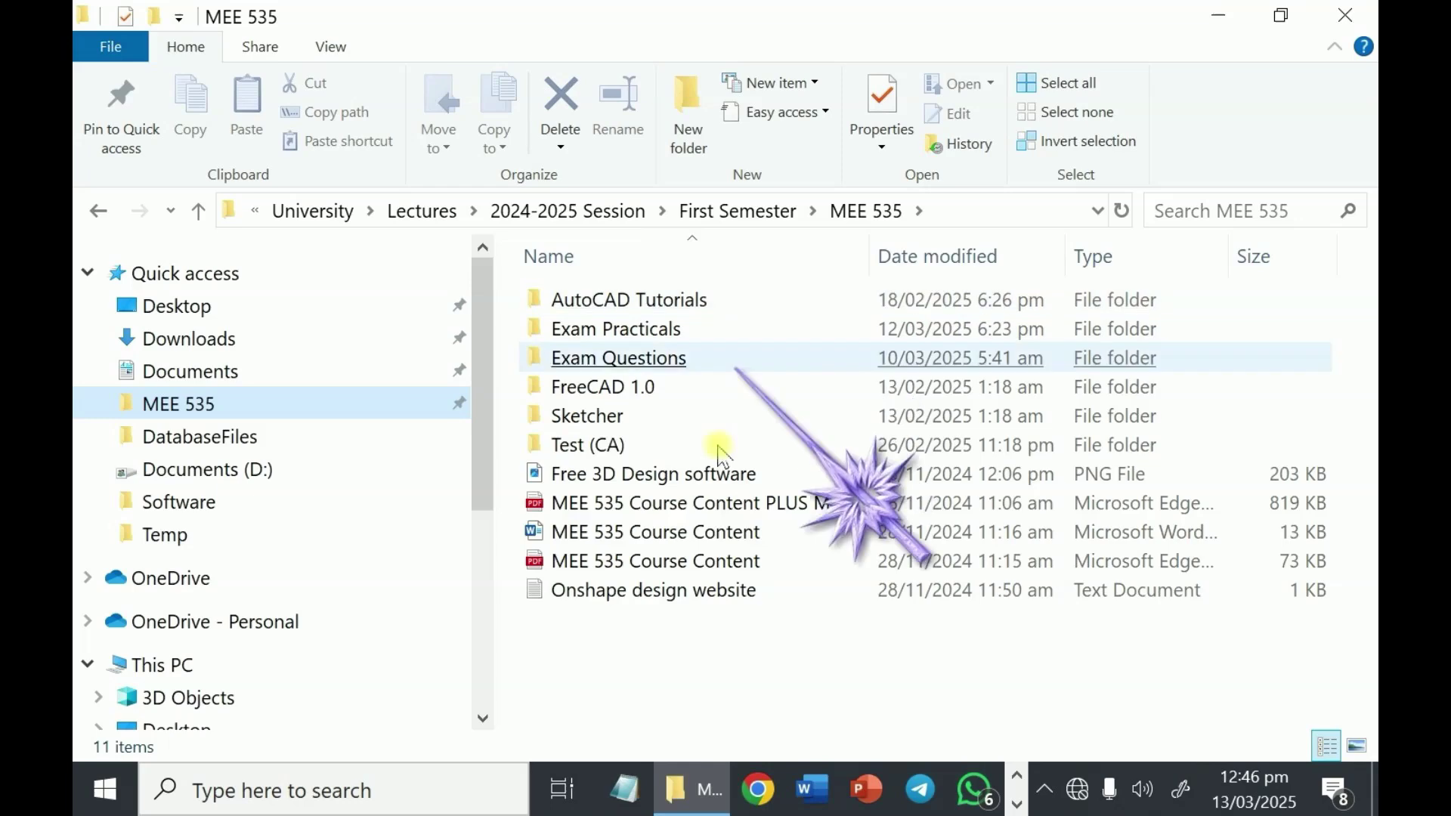
pyautogui.click(765, 531)
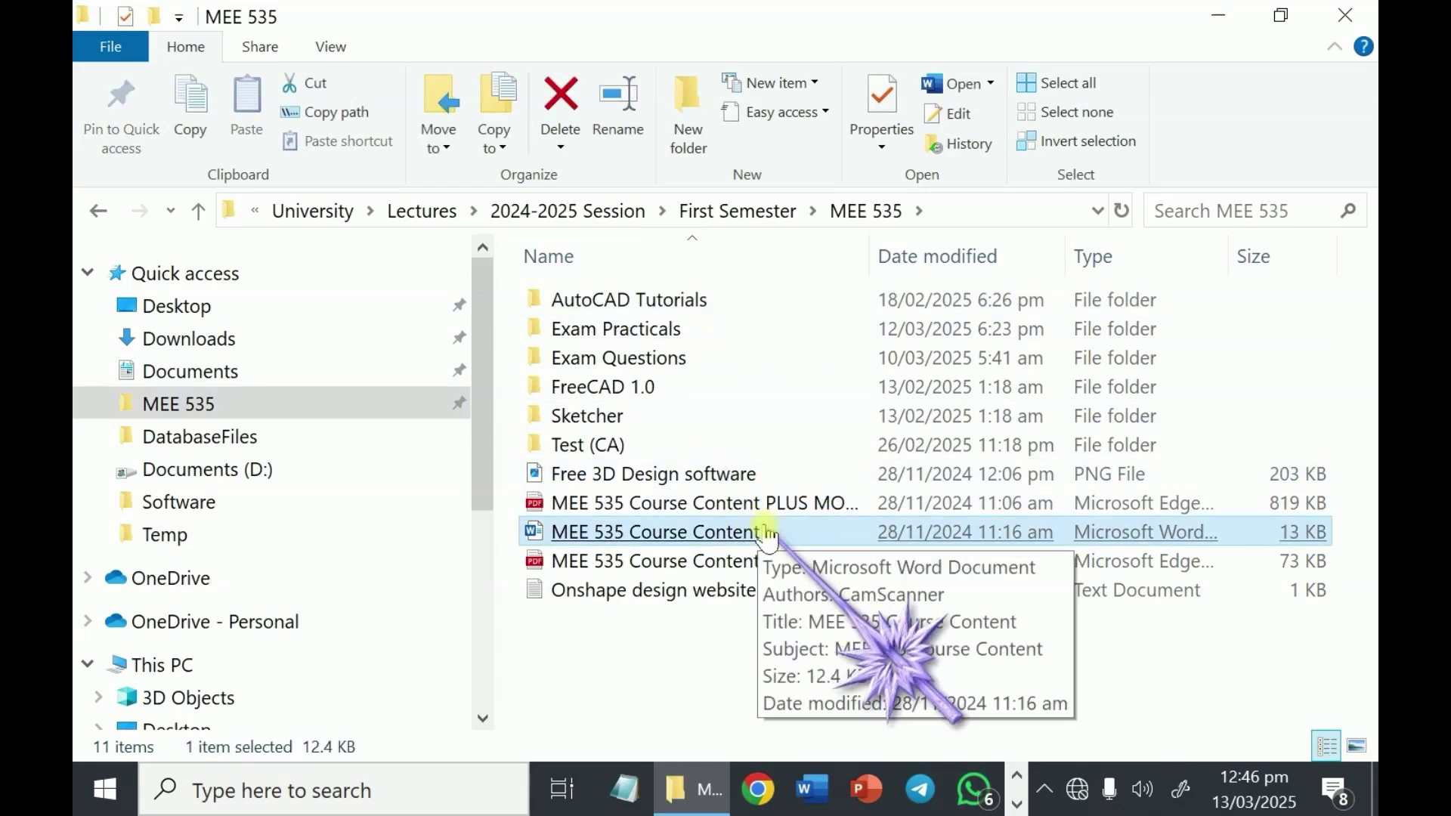
# Step: Reopen File Explorer and go to YouTube (G:) > eBook > Practical-Computer-Knowledge > Videos
pyautogui.click(1345, 15)
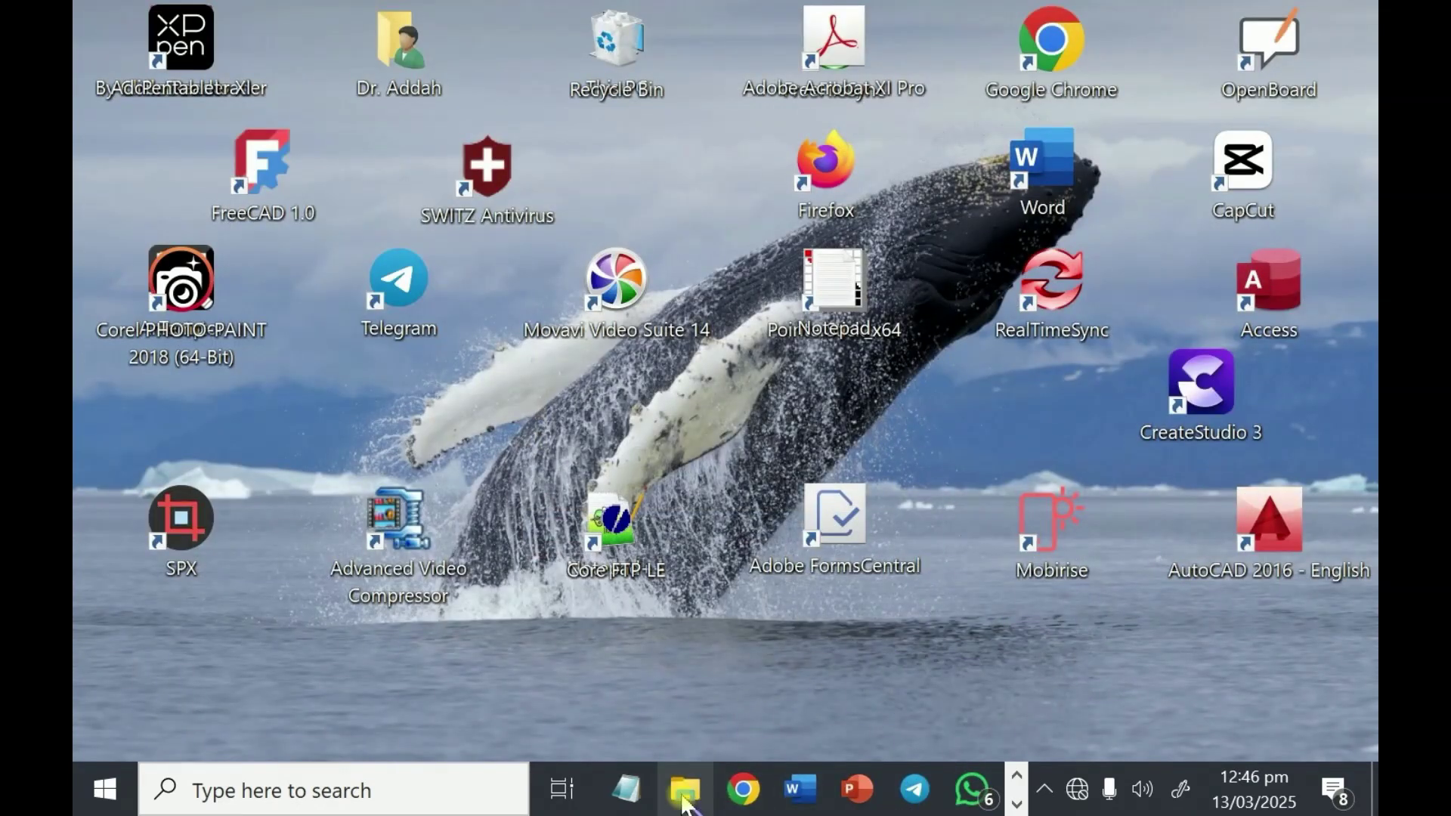
pyautogui.click(684, 789)
pyautogui.moveTo(481, 378); pyautogui.dragTo(385, 662)
pyautogui.click(194, 675)
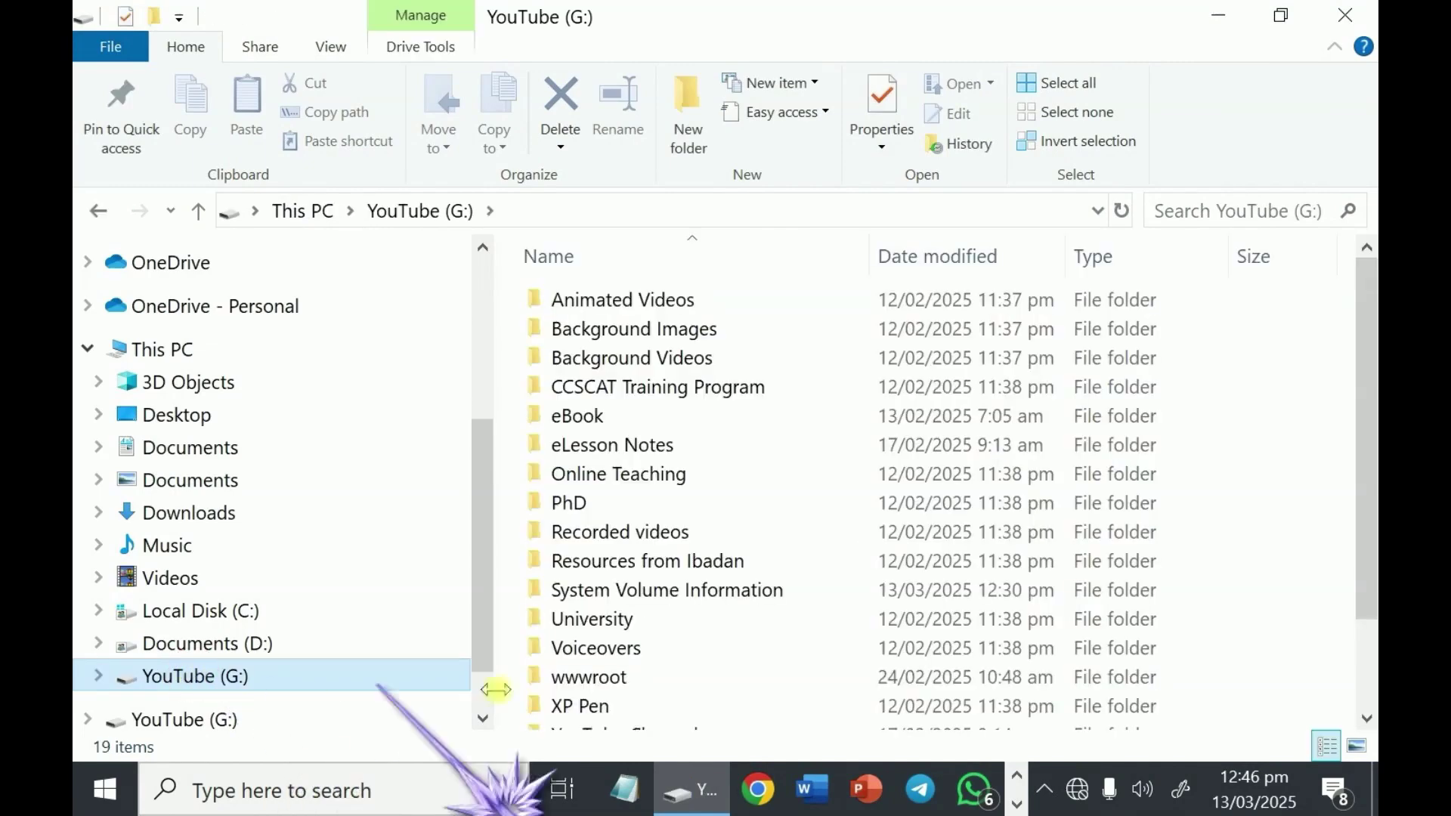
pyautogui.click(576, 418)
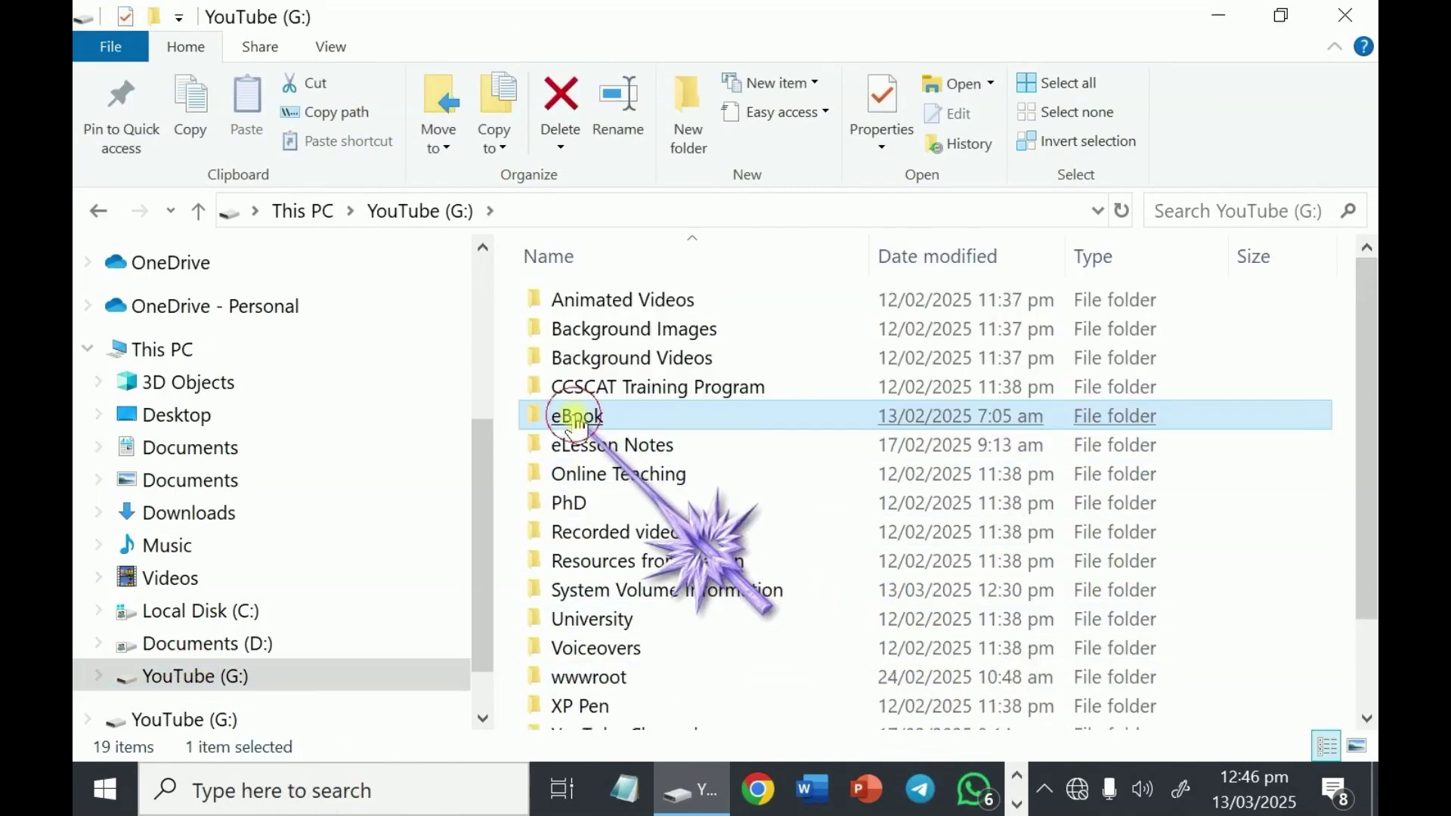
pyautogui.click(576, 417)
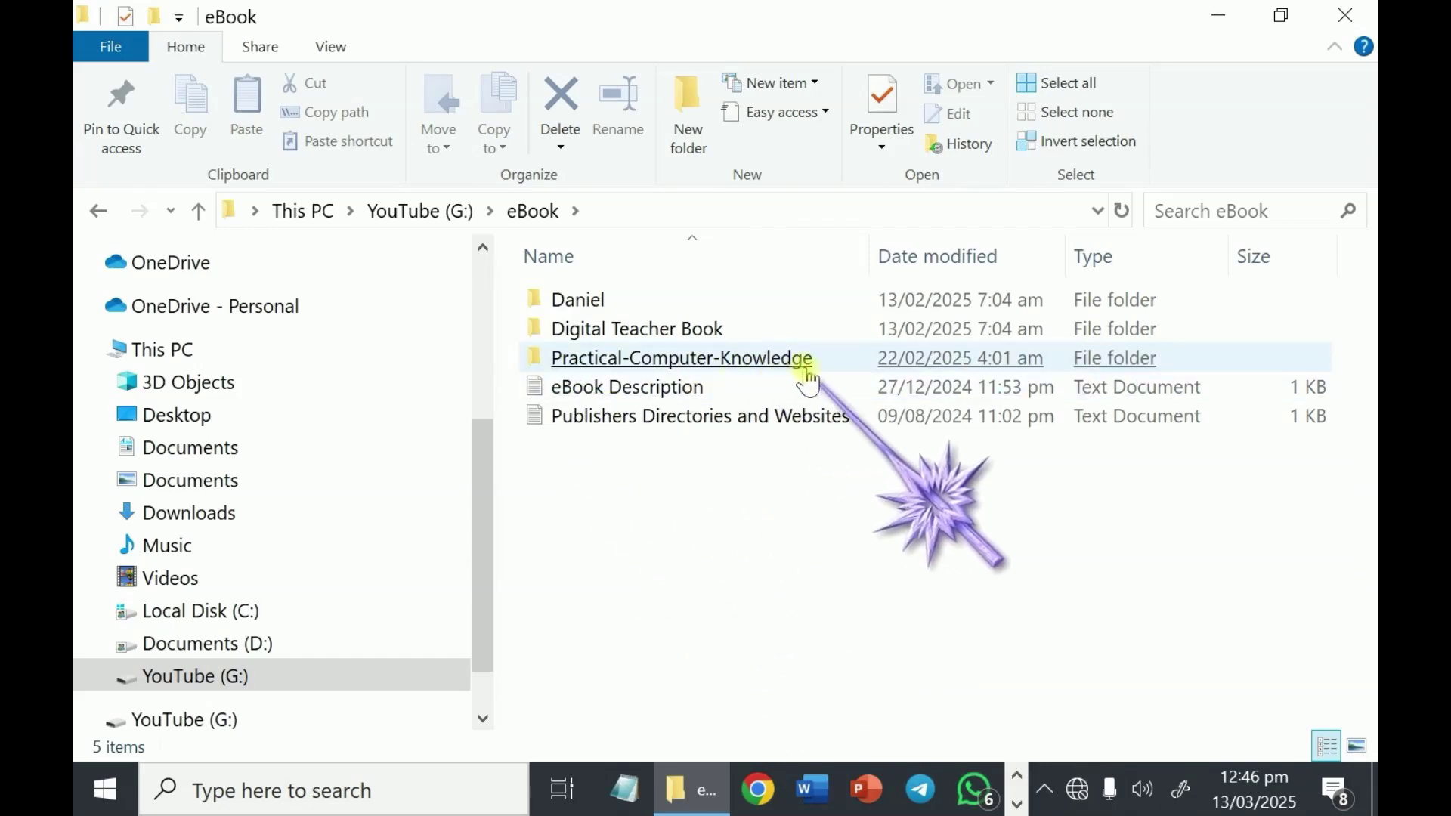
pyautogui.click(756, 360)
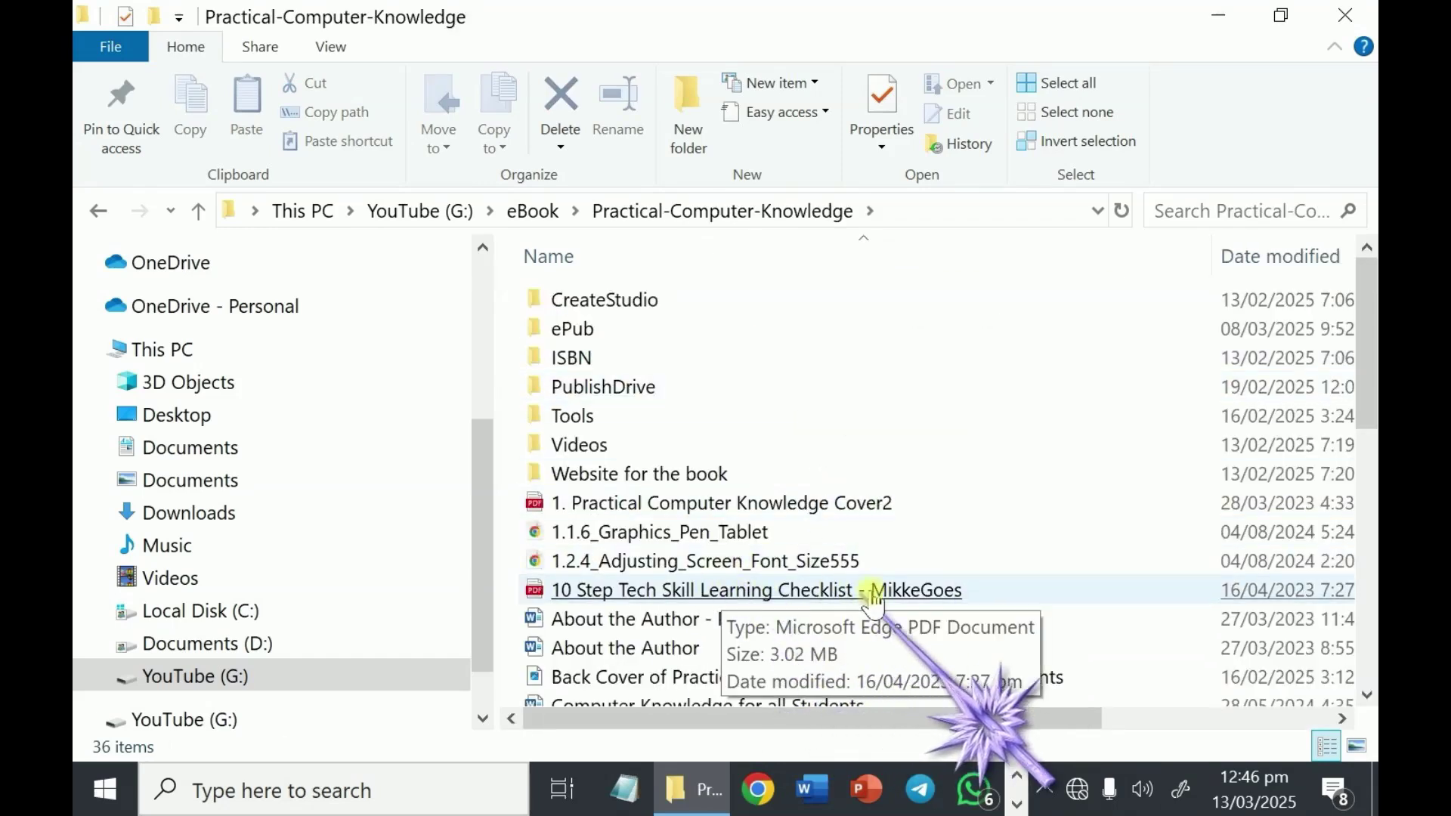
pyautogui.click(601, 452)
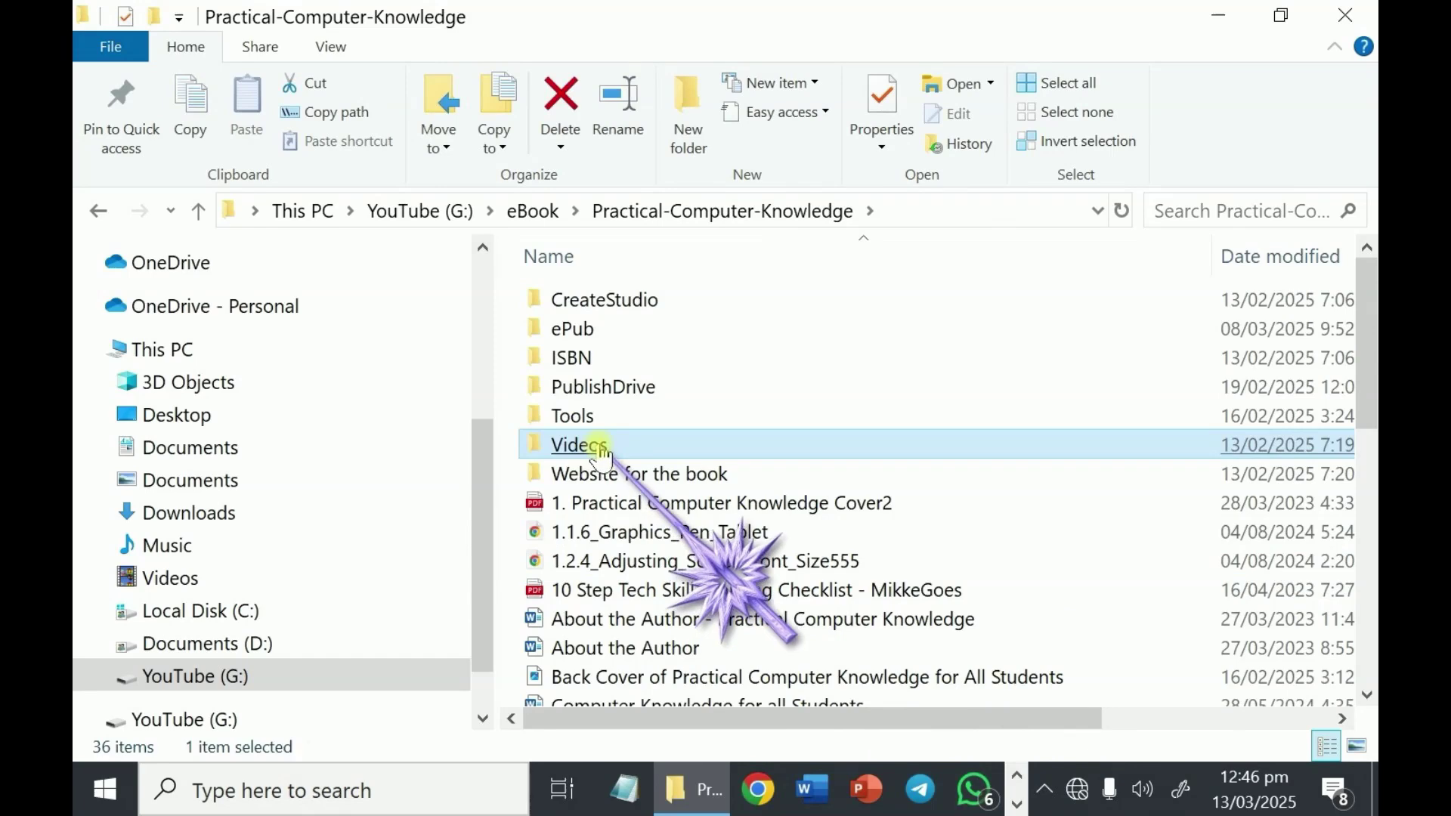
pyautogui.doubleClick(601, 452)
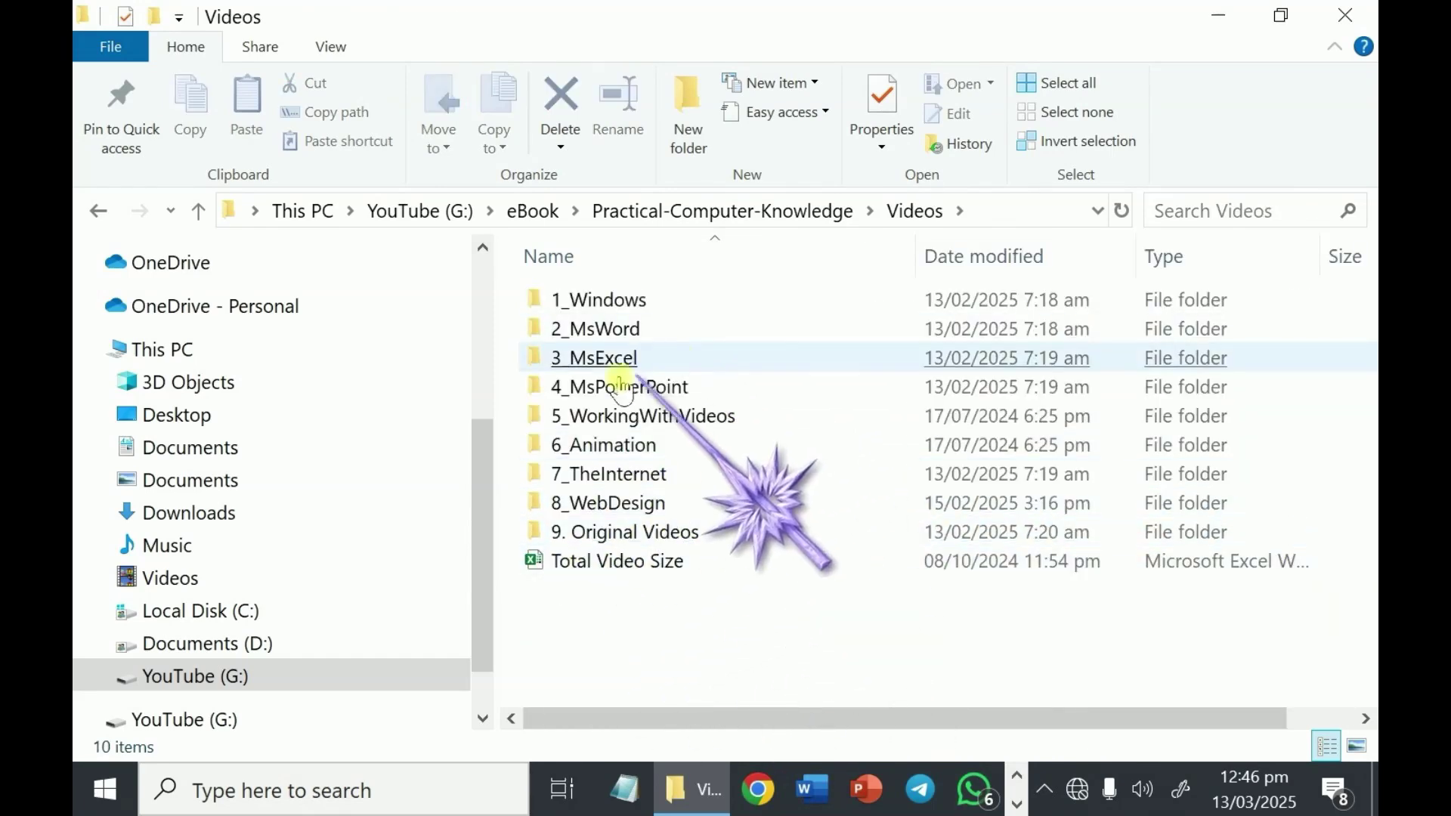
# Step: Browse 1_Windows, select the 1.2.10_Renaming_a_Folder video, then return up to Videos
pyautogui.doubleClick(626, 306)
pyautogui.scroll(-5, 875, 415)
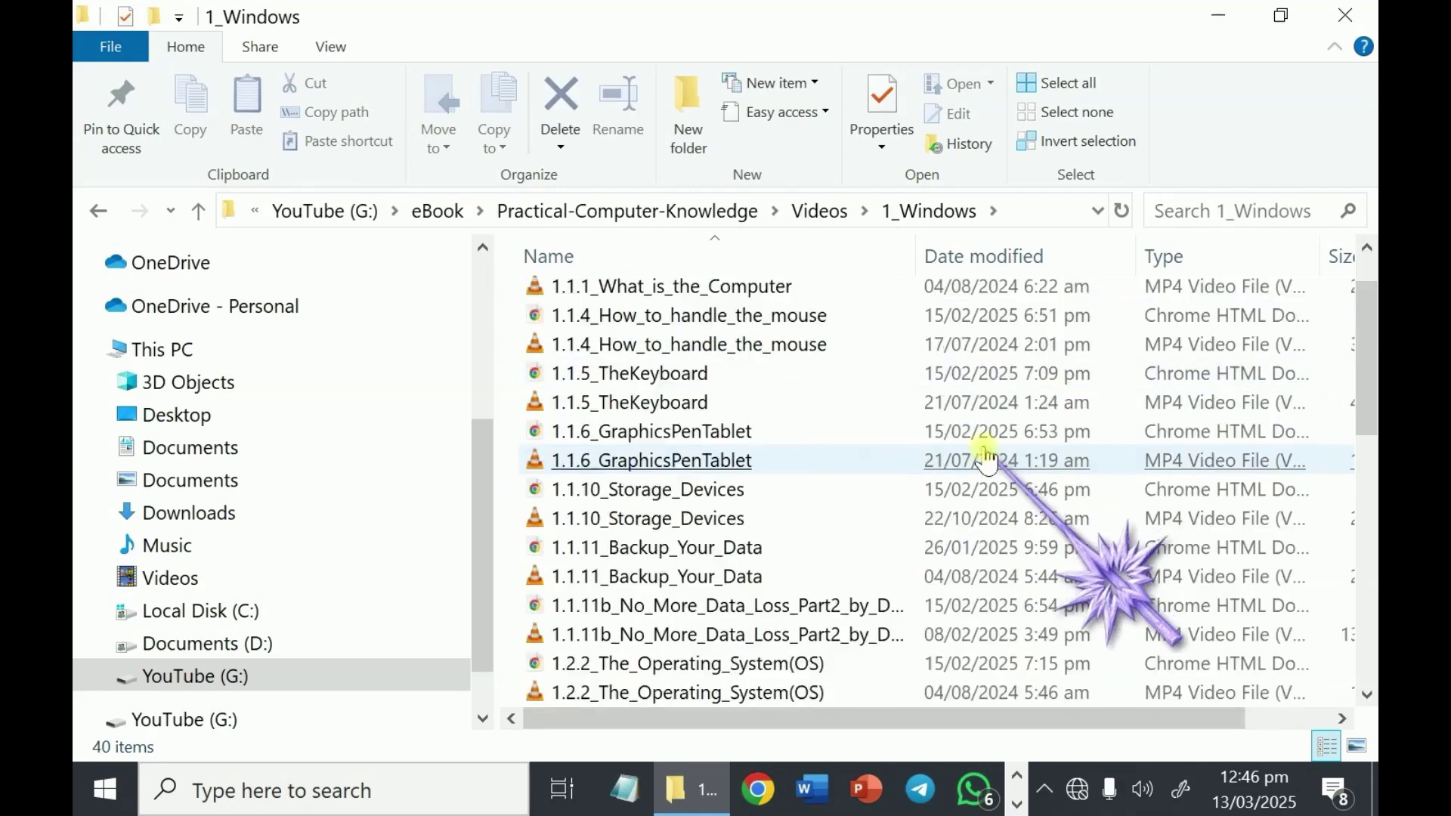
pyautogui.scroll(3, 987, 455)
pyautogui.scroll(-6, 990, 452)
pyautogui.click(994, 448)
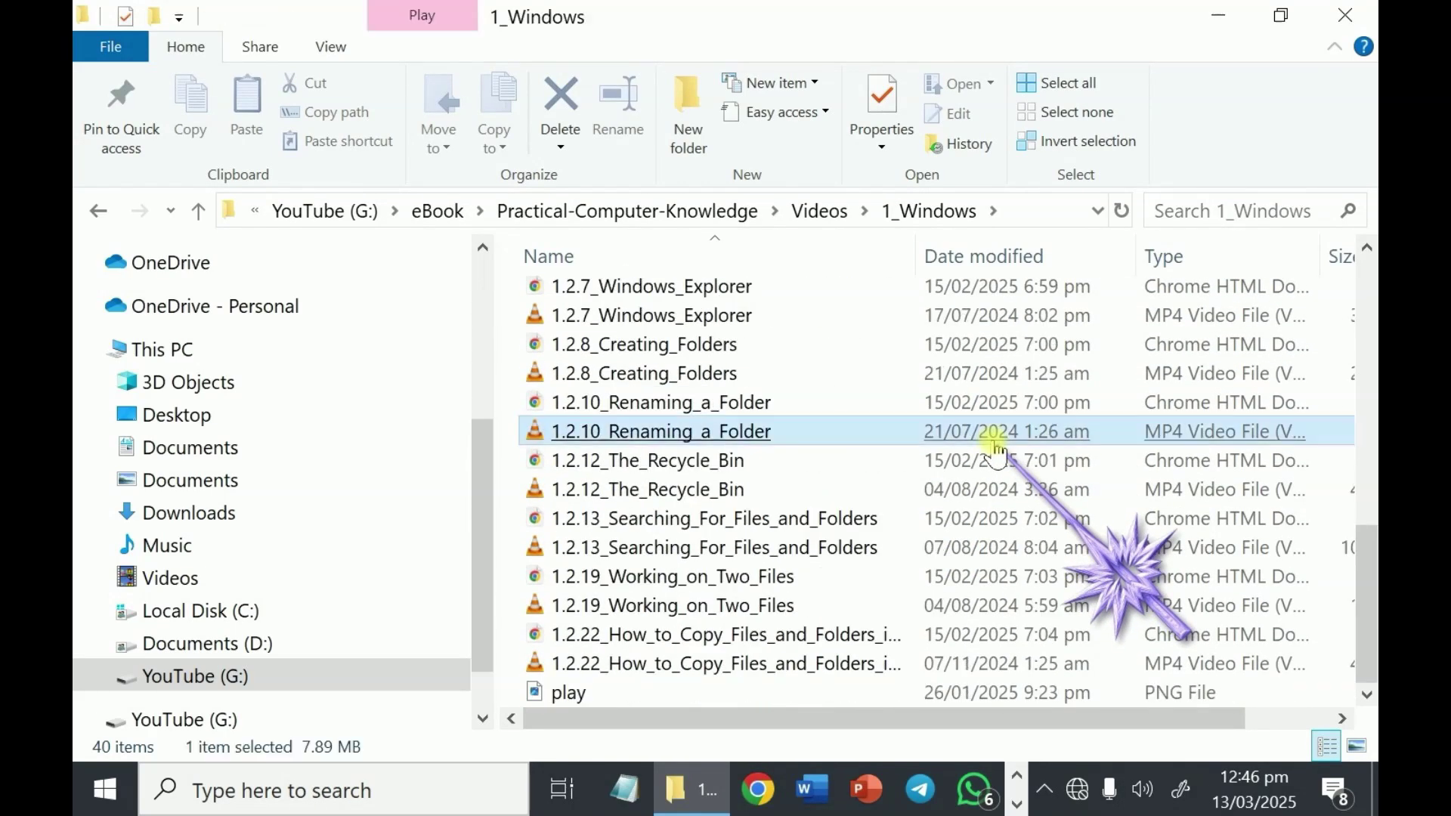
pyautogui.click(198, 211)
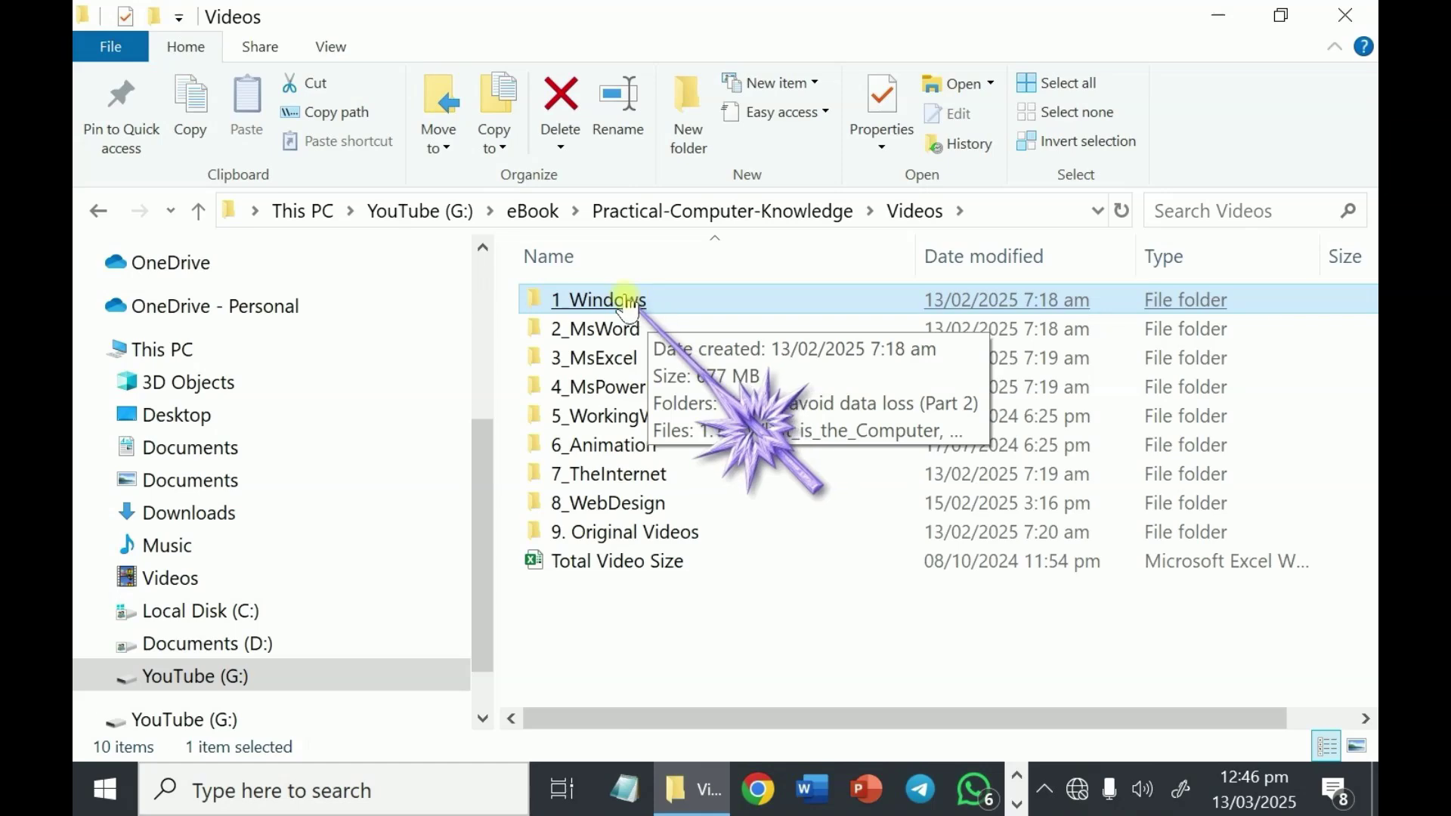
# Step: Pin the 1_Windows folder to Quick access and minimize the window
pyautogui.rightClick(628, 304)
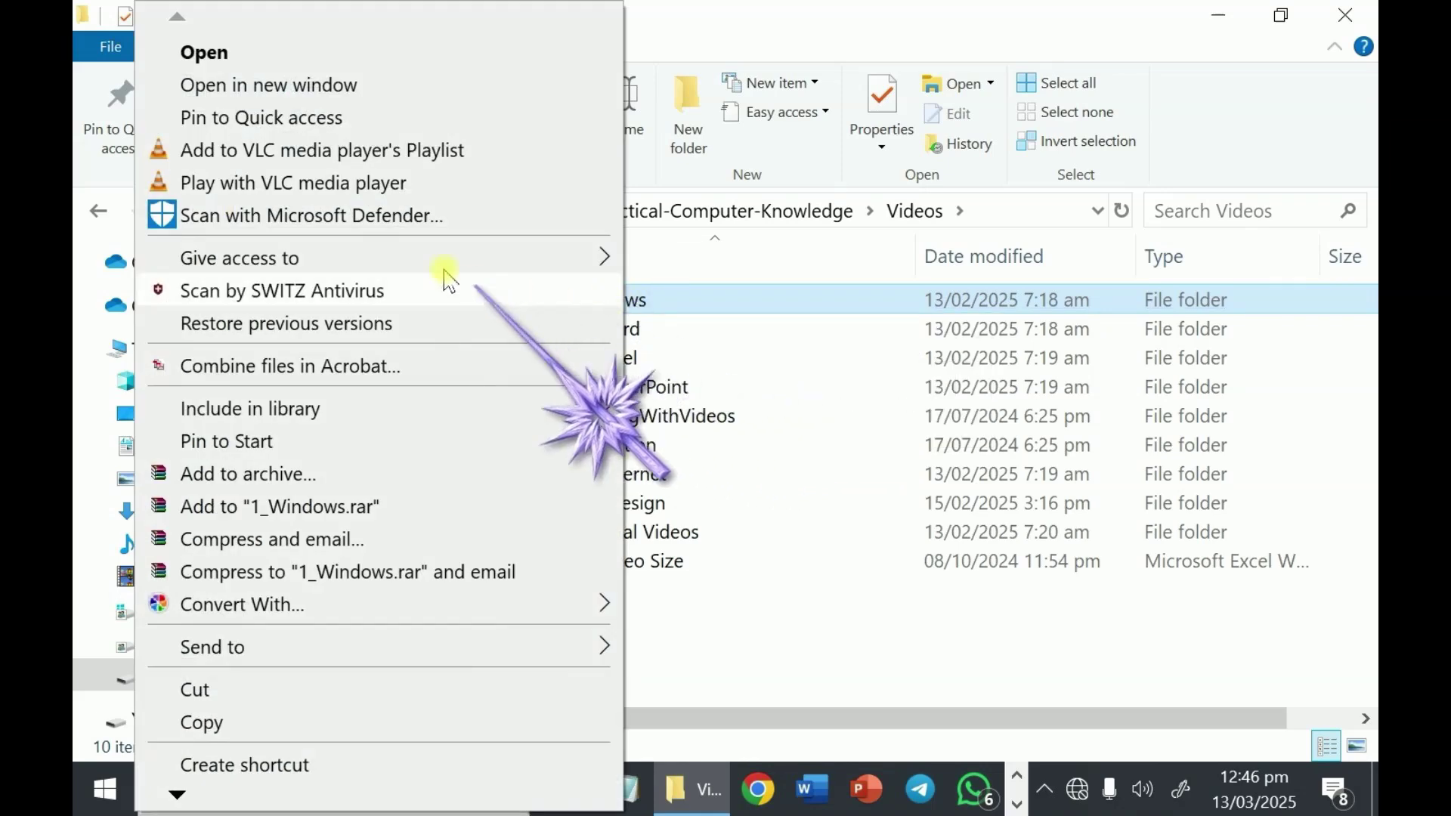
pyautogui.click(294, 121)
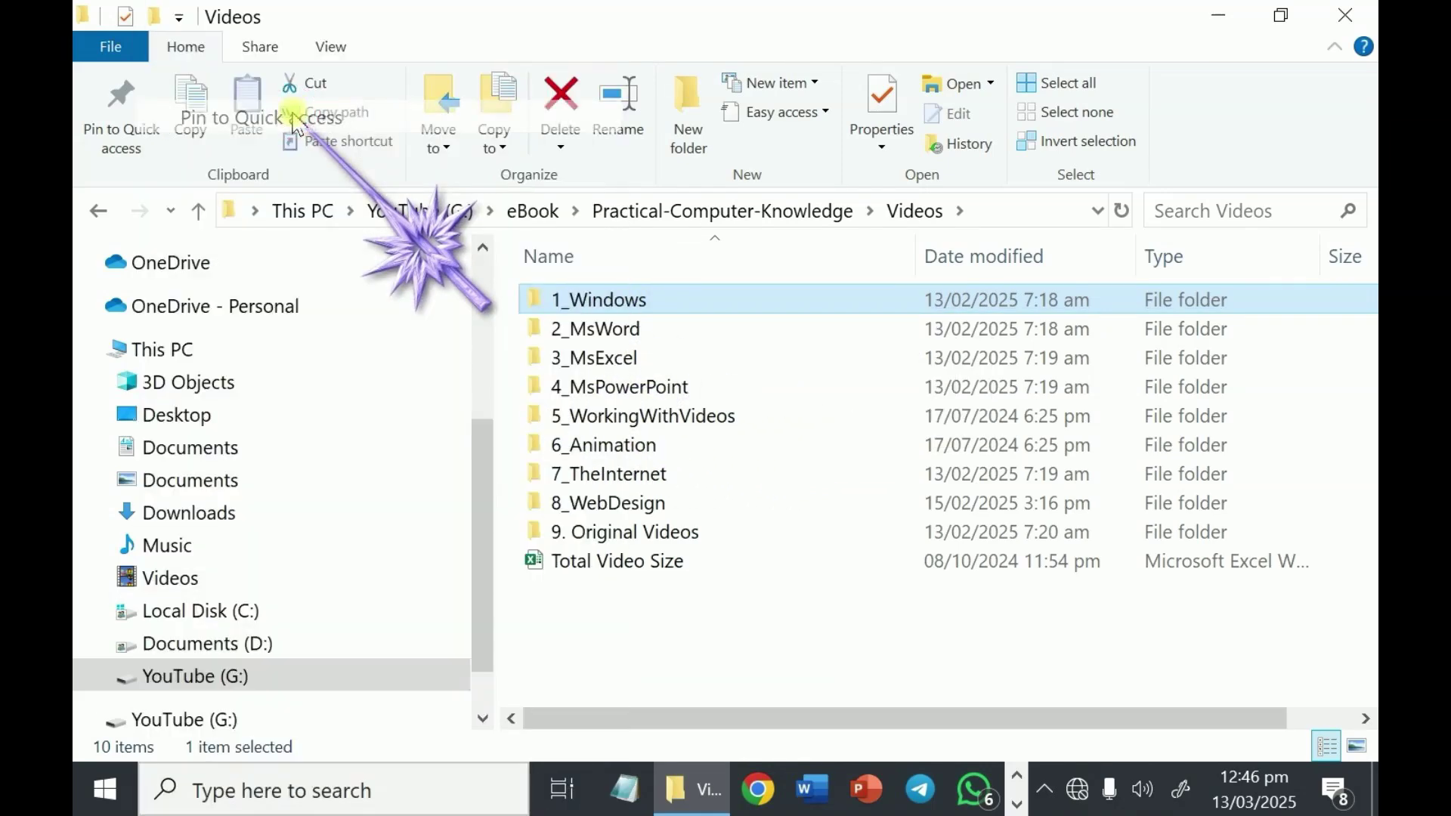
pyautogui.click(1218, 15)
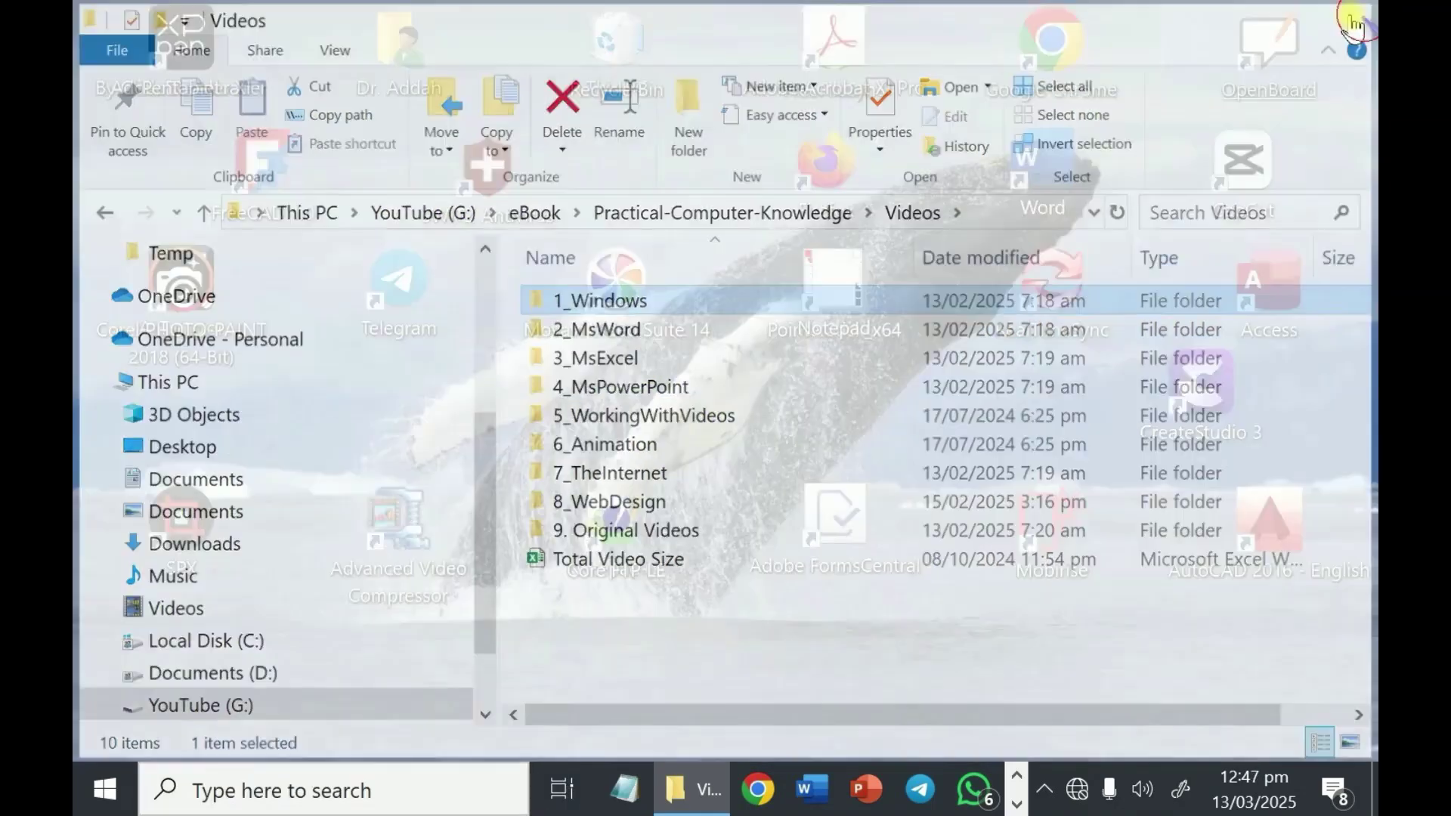
# Step: Restore Explorer, open 1_Windows from Quick access and select the 1.1.5_TheKeyboard video
pyautogui.click(686, 793)
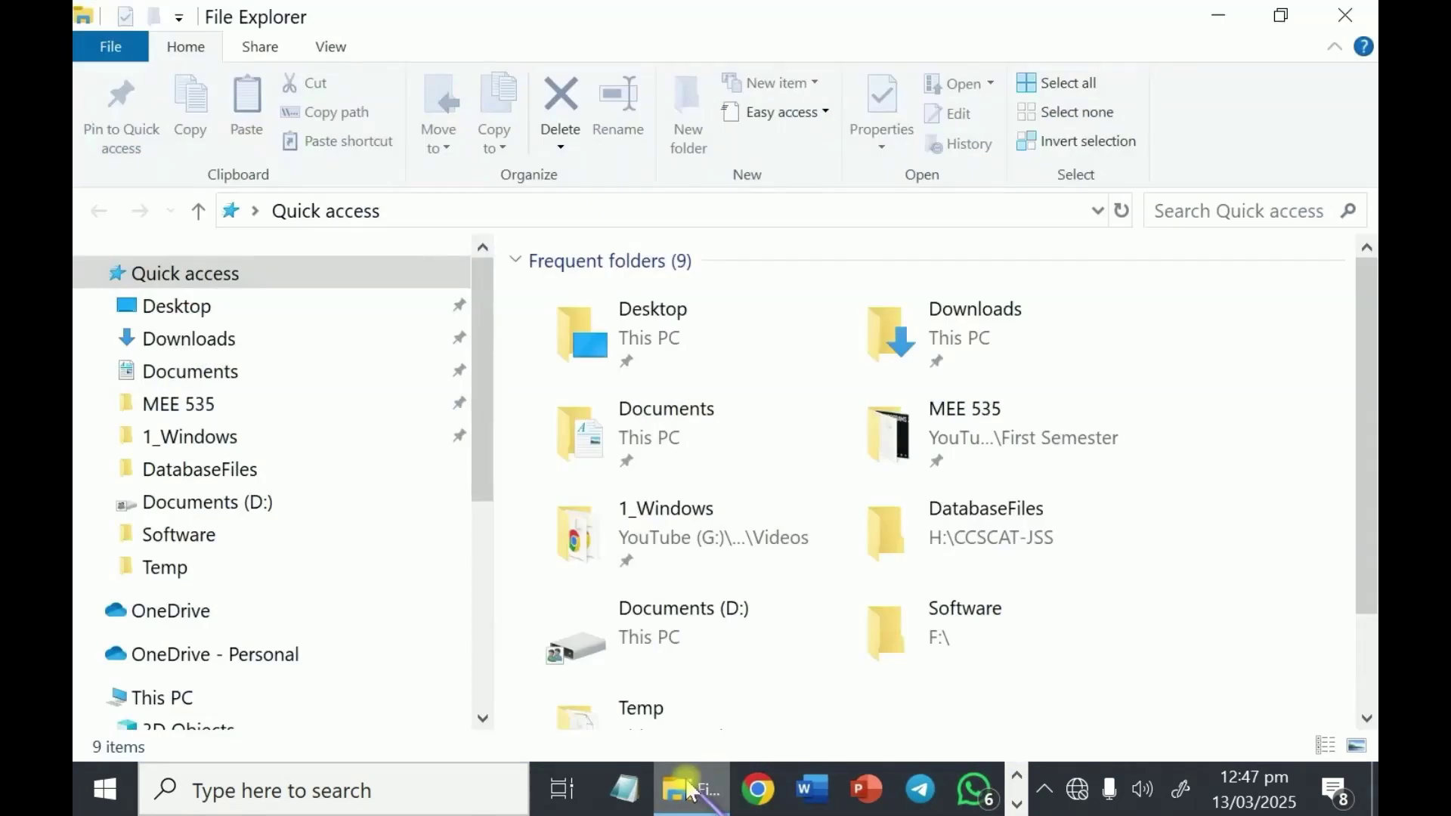
pyautogui.click(187, 438)
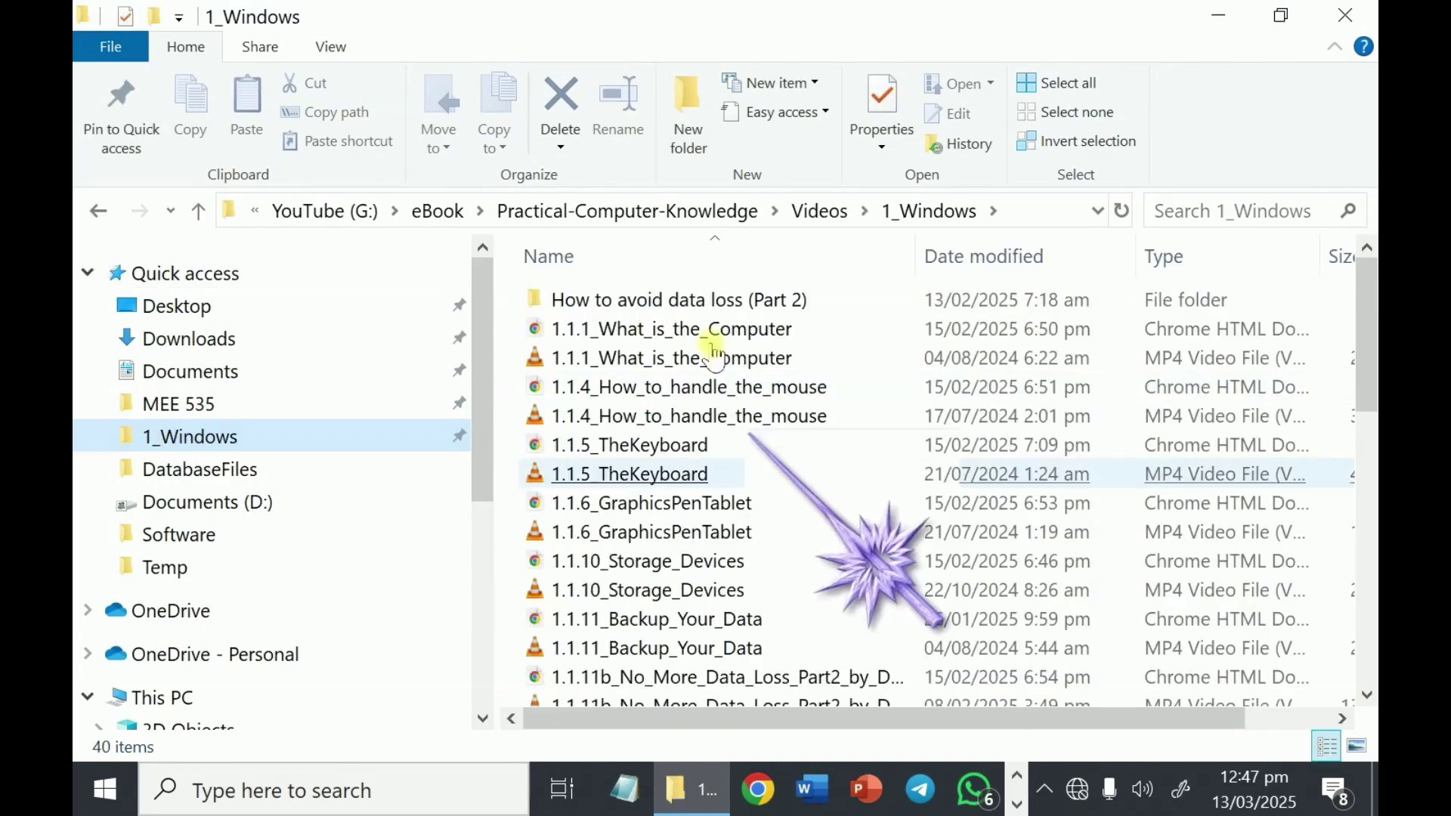
pyautogui.click(684, 477)
pyautogui.scroll(-4, 688, 454)
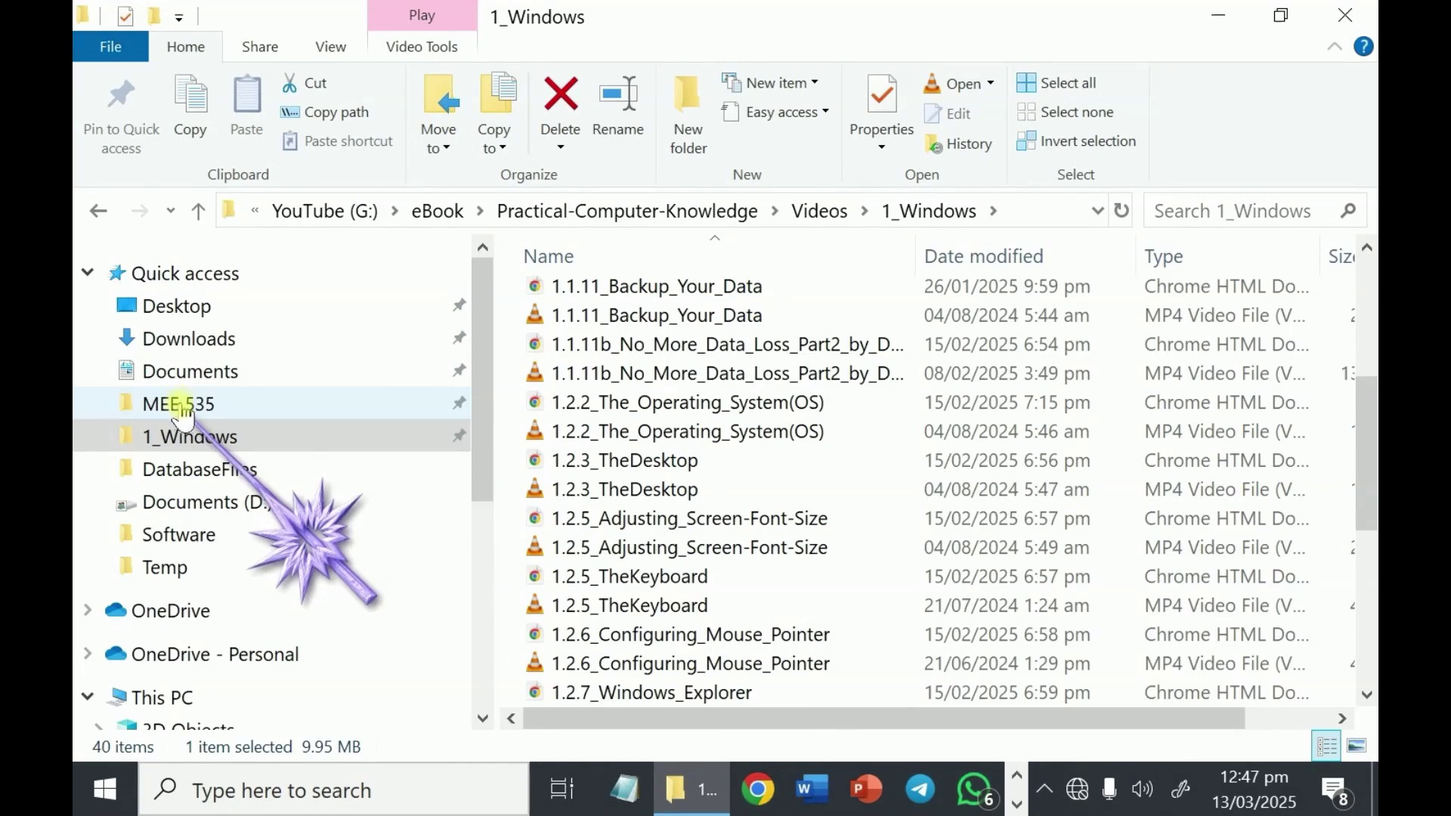
# Step: Unpin the MEE 535 and 1_Windows shortcuts from Quick access
pyautogui.rightClick(184, 413)
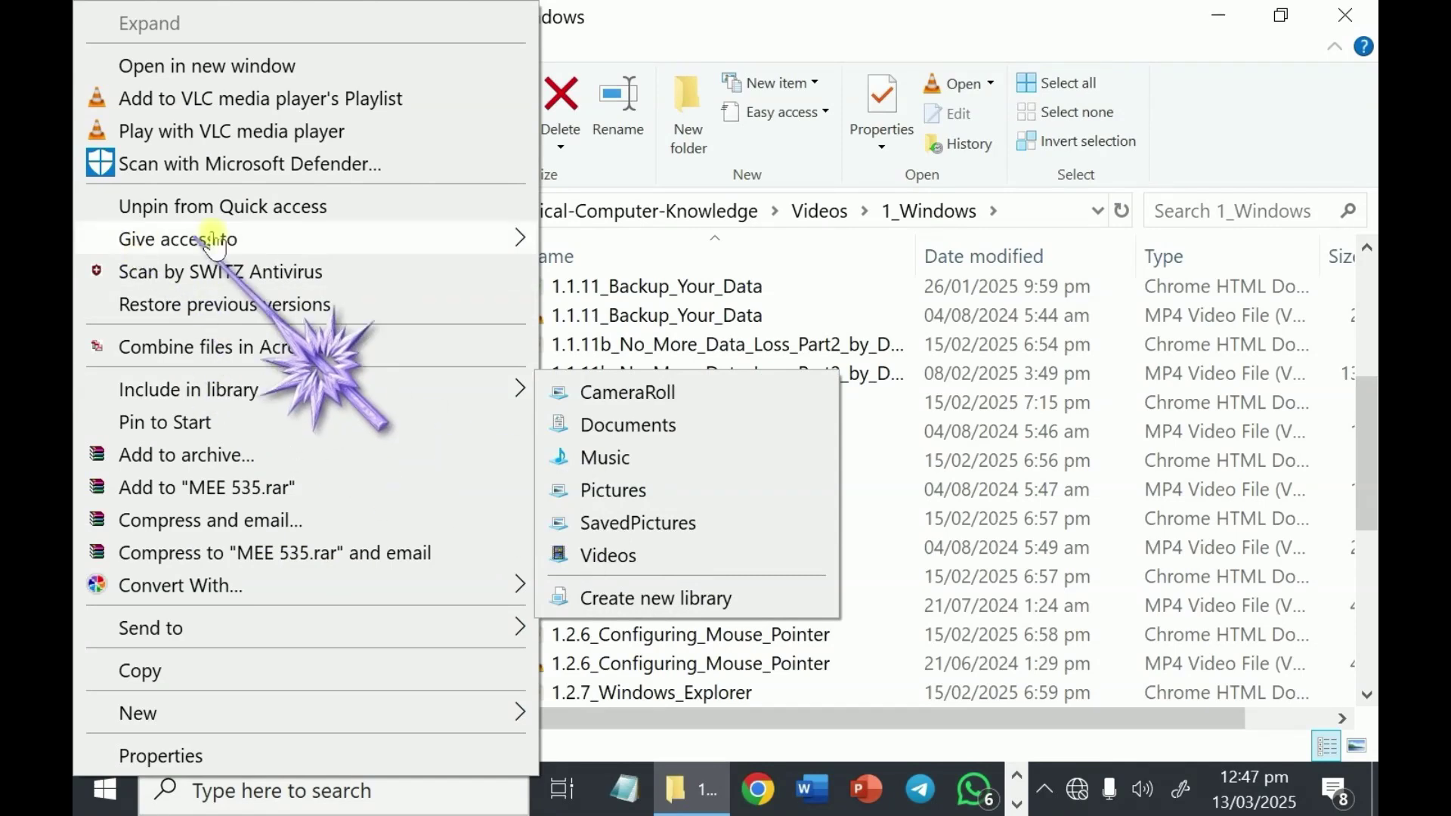
pyautogui.click(230, 208)
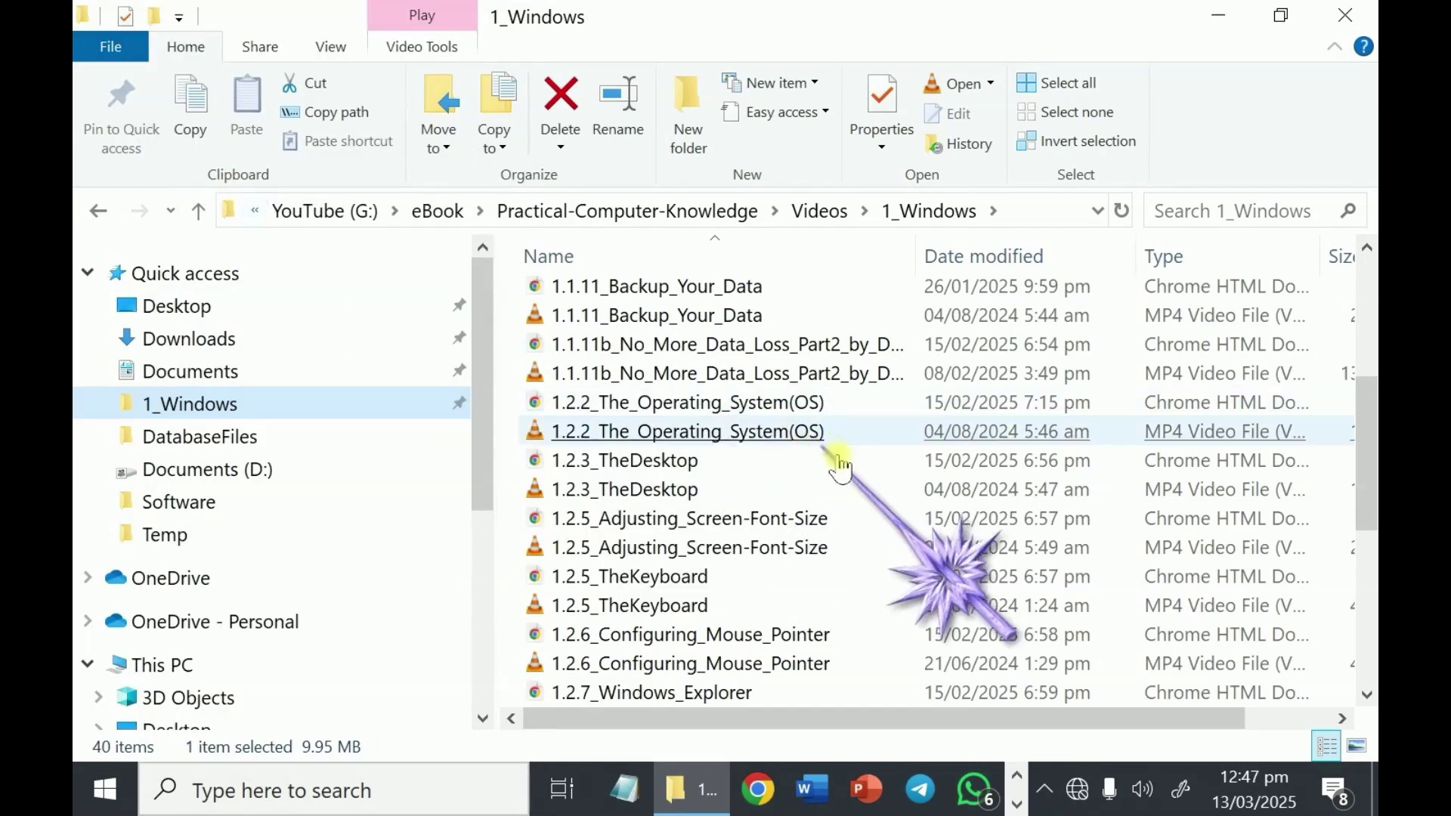
pyautogui.rightClick(189, 400)
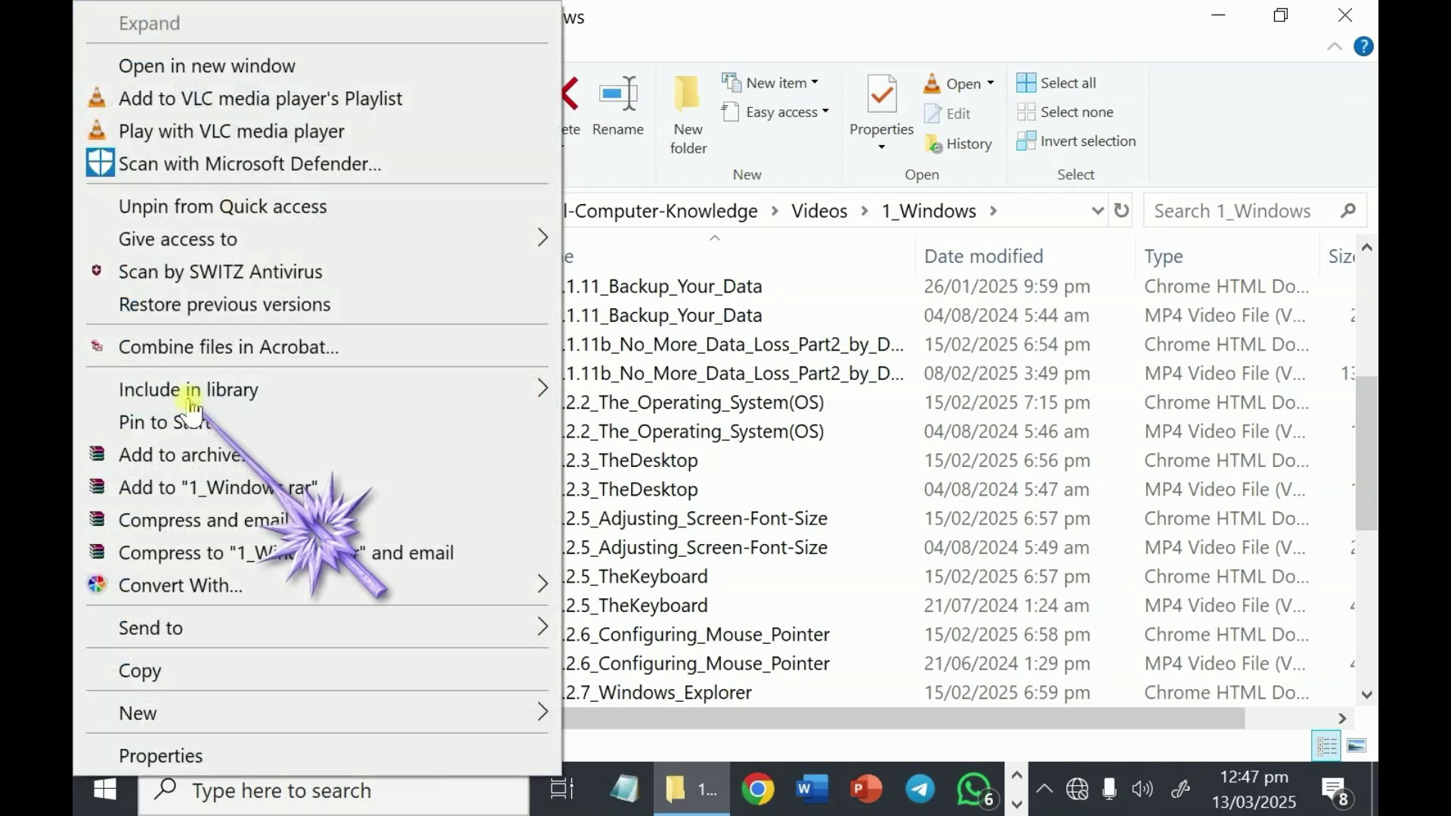
pyautogui.click(212, 211)
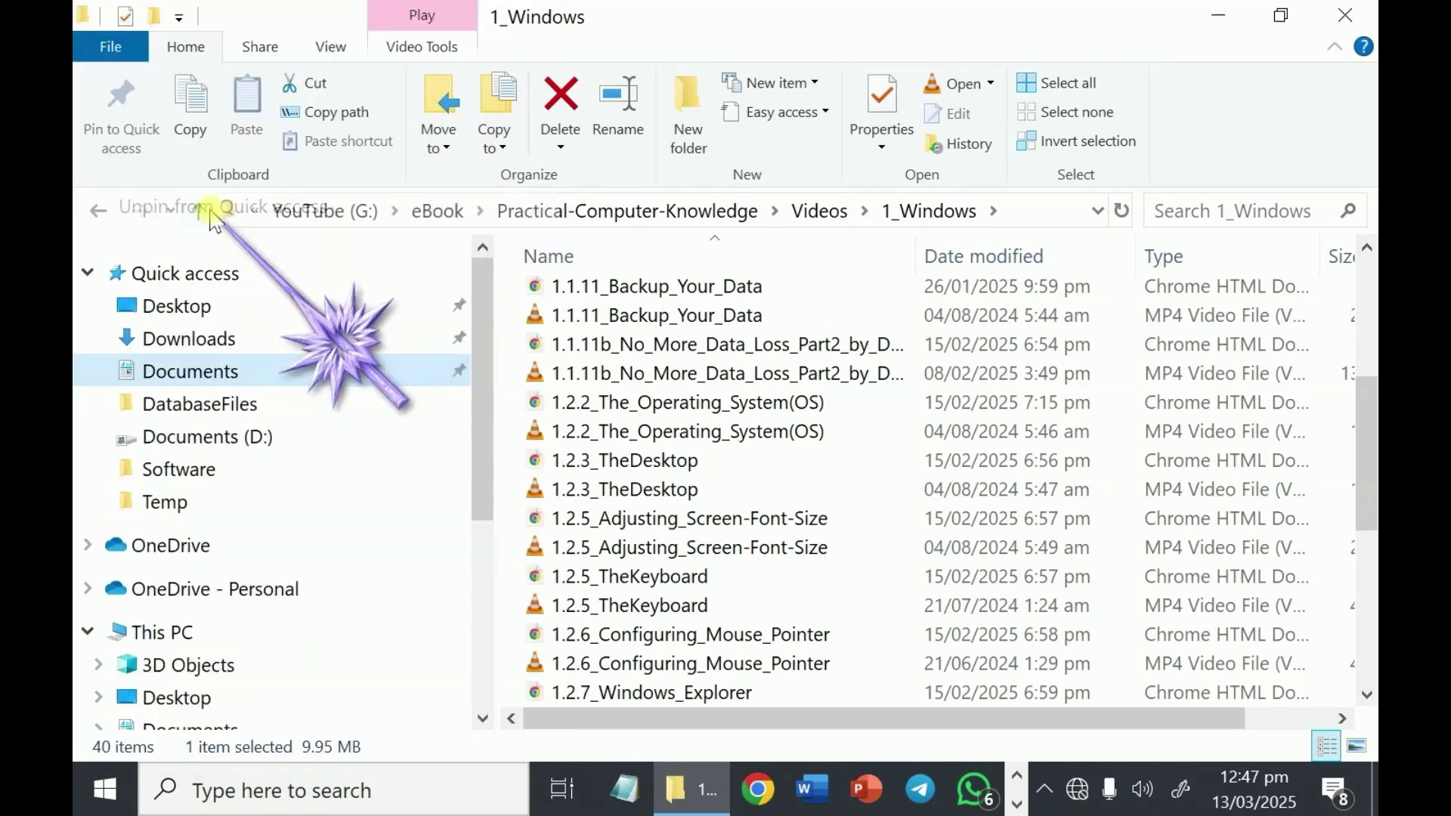
pyautogui.moveTo(484, 378)
pyautogui.mouseDown()
pyautogui.moveTo(477, 457)
pyautogui.moveTo(480, 356)
pyautogui.mouseUp()
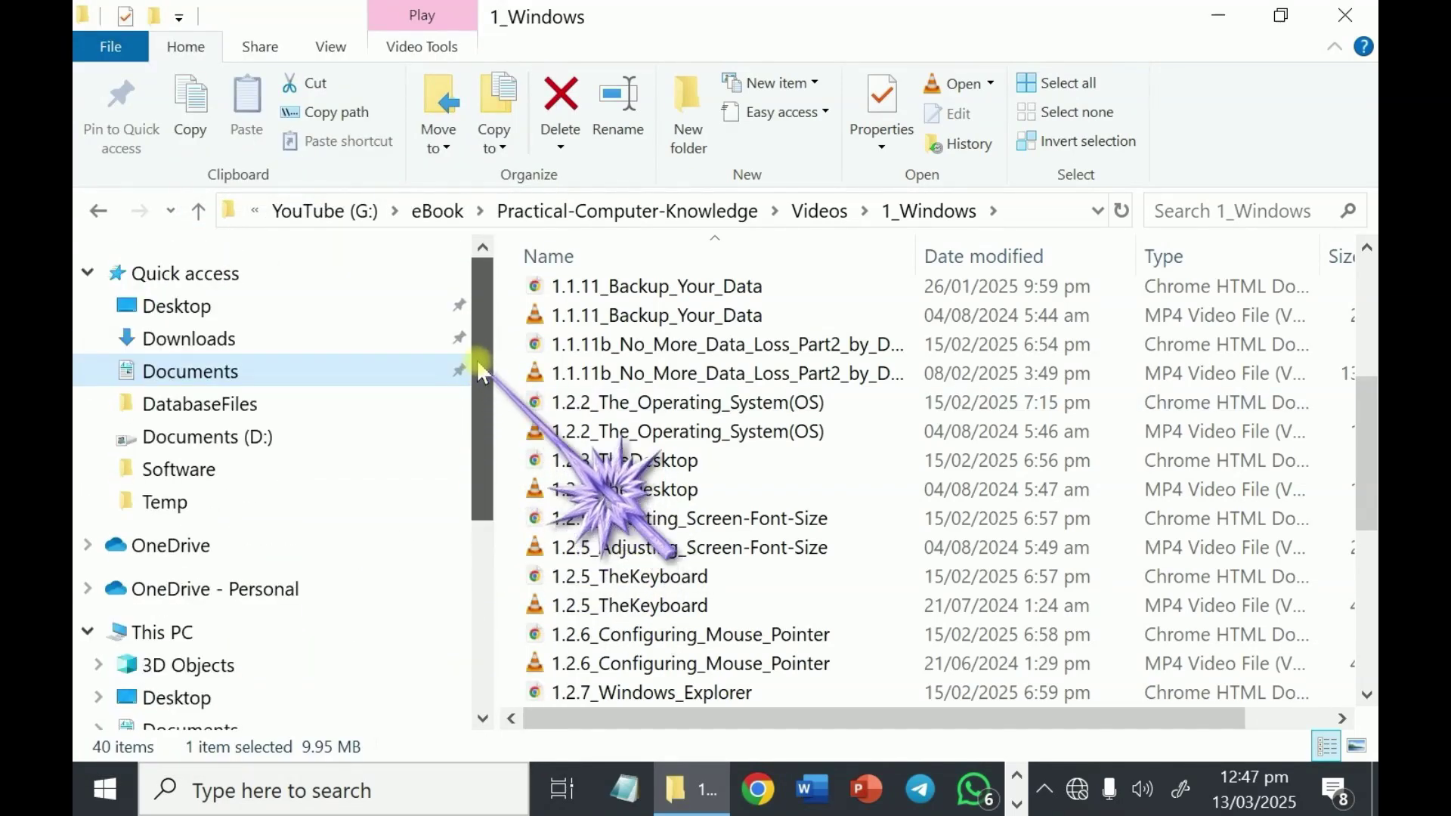
# Step: Show the desktop, then reopen File Explorer to check Quick access
pyautogui.press('super+d')
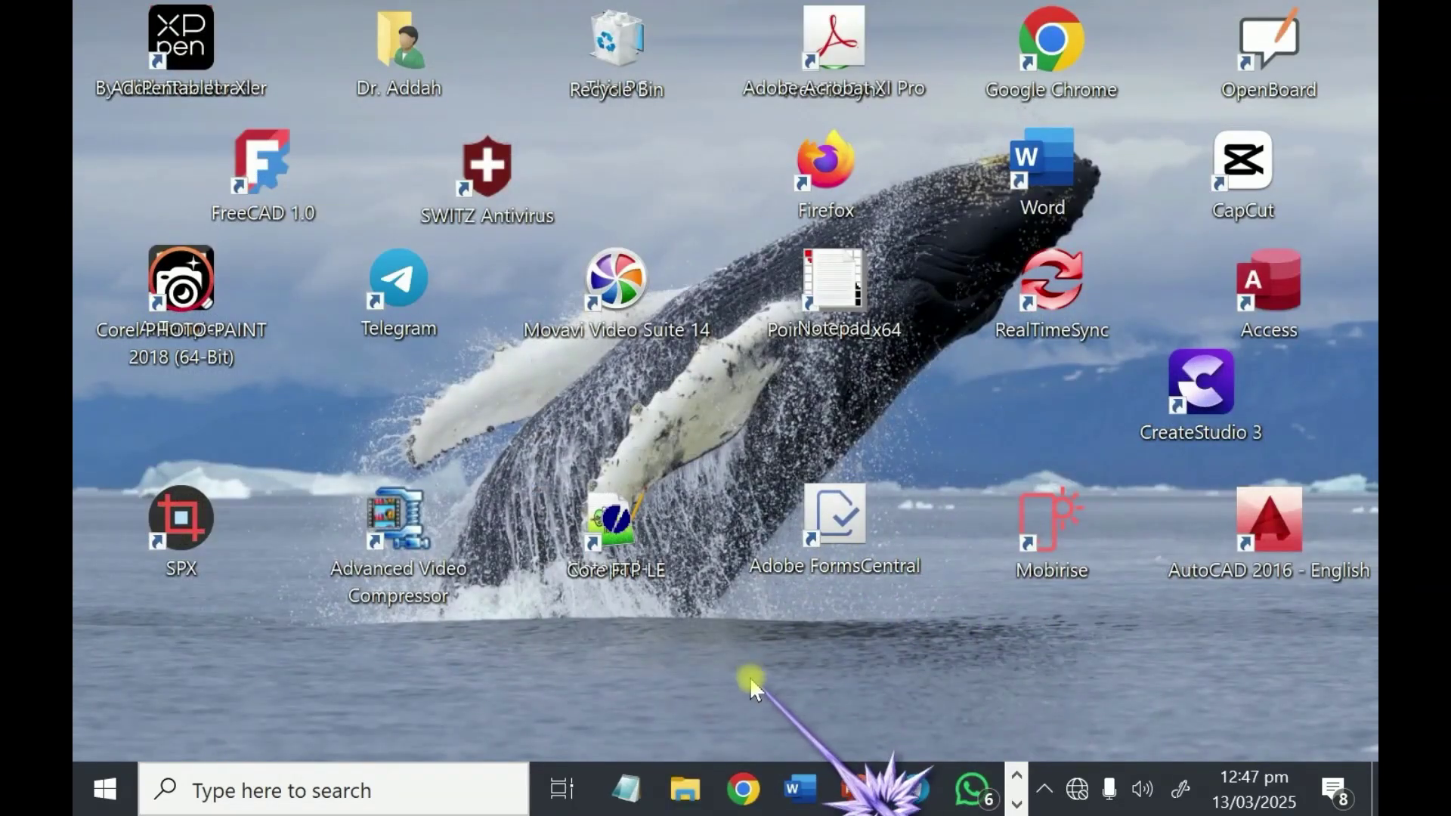
pyautogui.press('super+e')
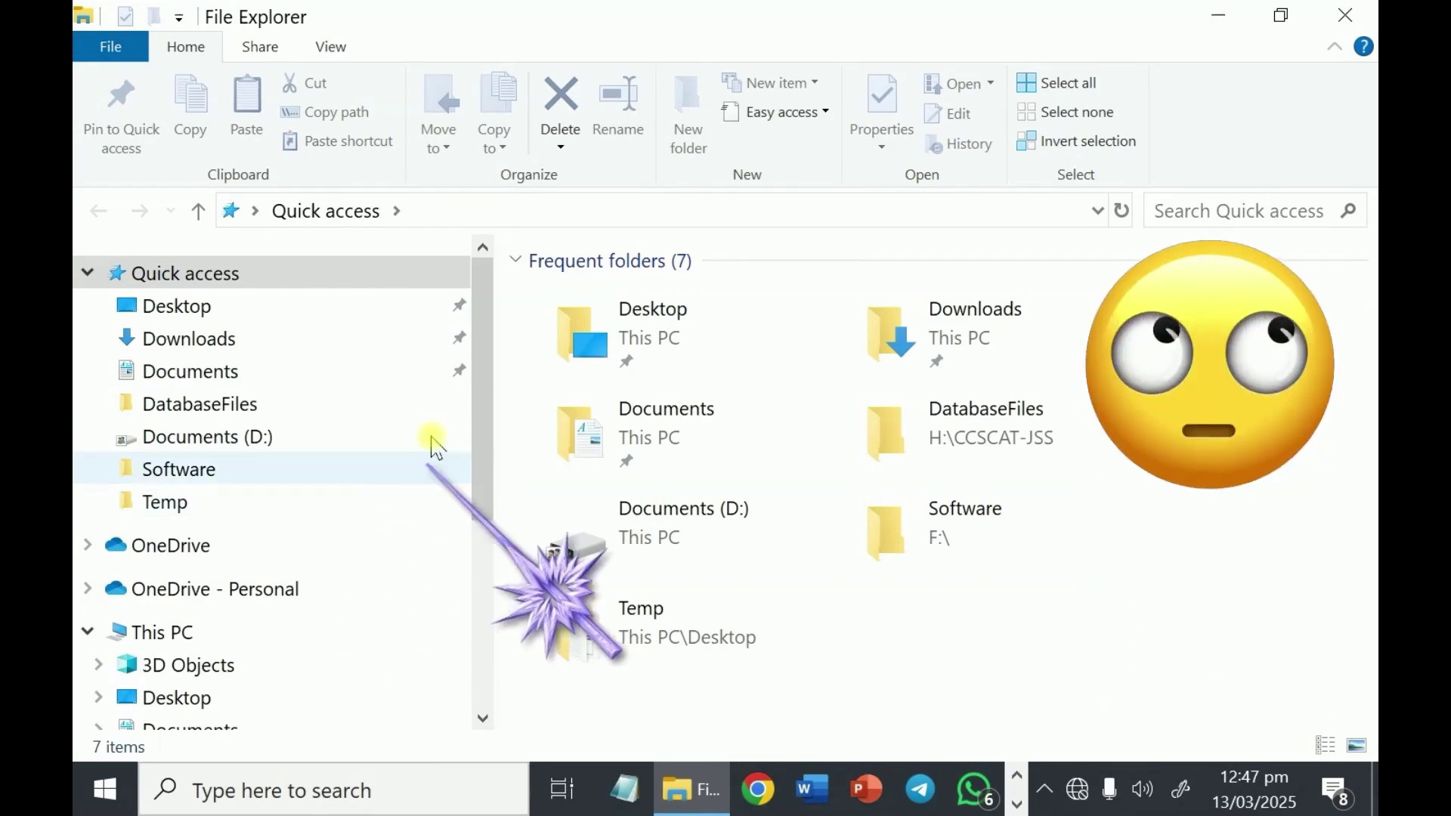
pyautogui.scroll(-4, 476, 366)
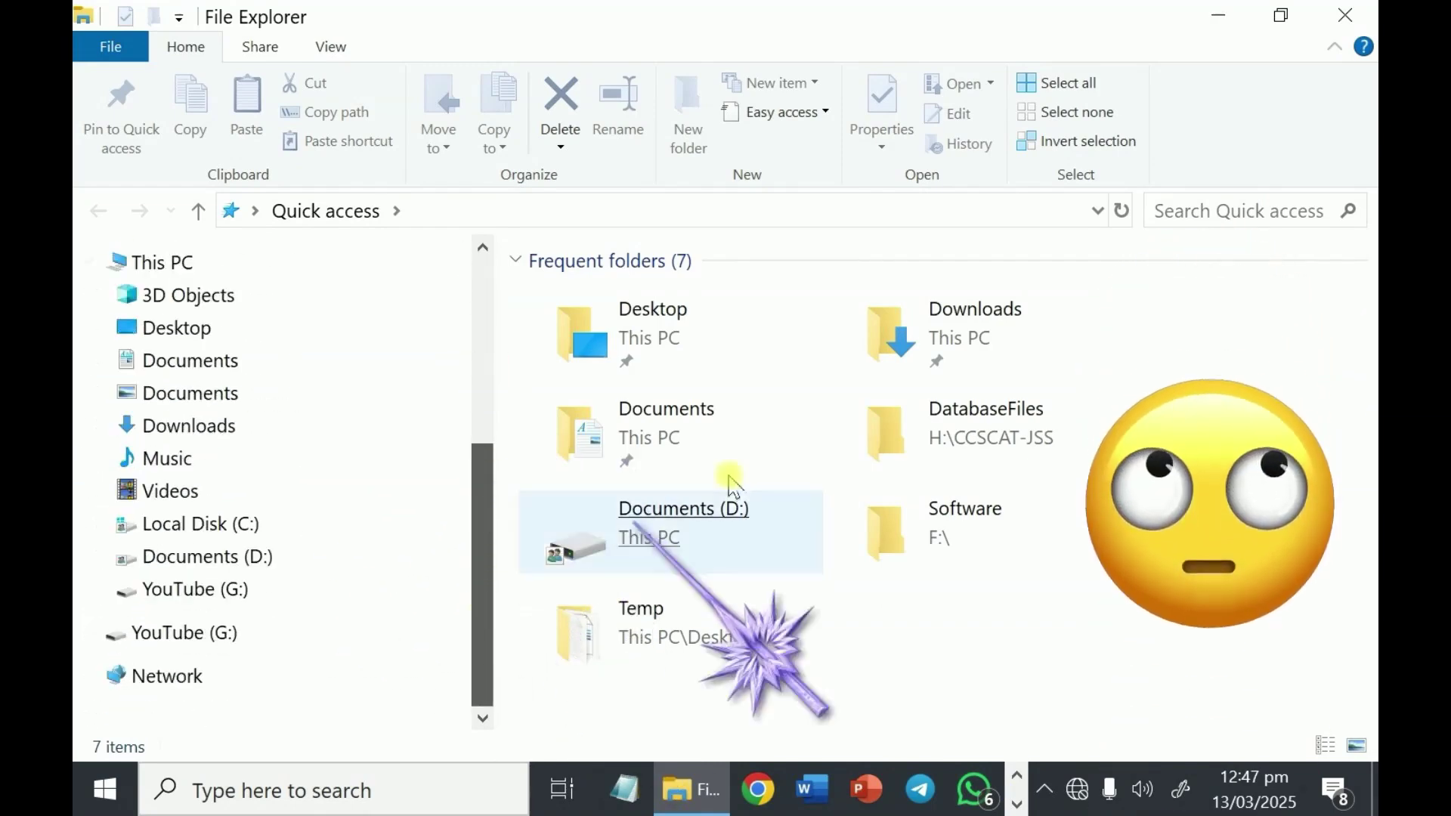
# Step: Close the File Explorer window to return to the desktop
pyautogui.click(1356, 22)
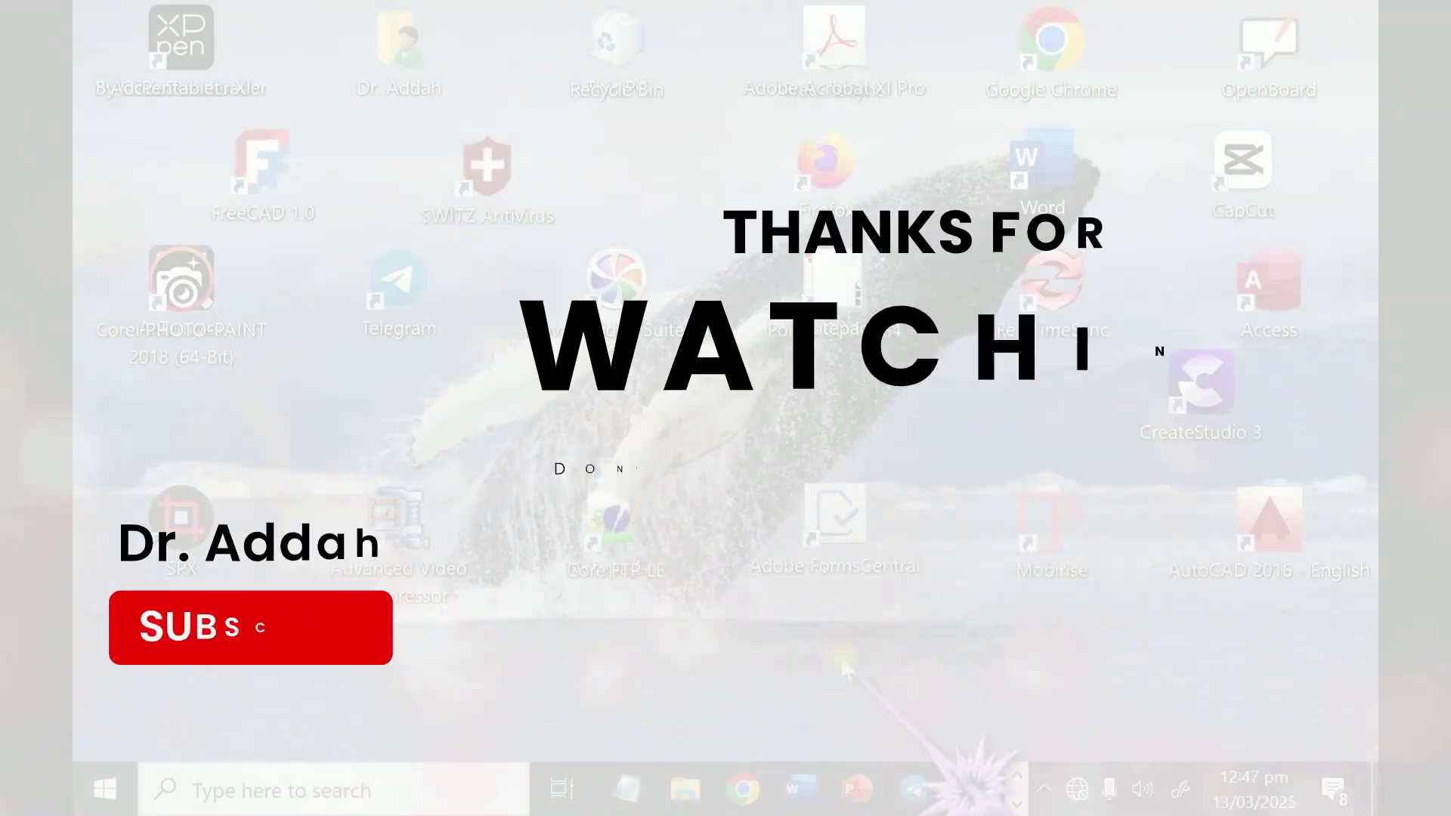